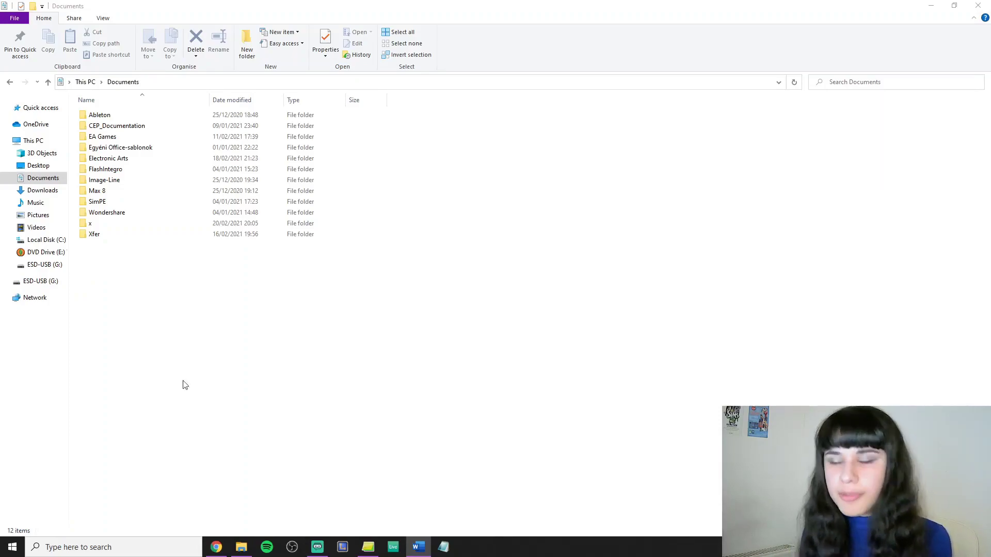
# Navigate through EA Games and The Sims™ 2 Ultimate Collection into the Config folder.
pyautogui.doubleClick(94, 136)
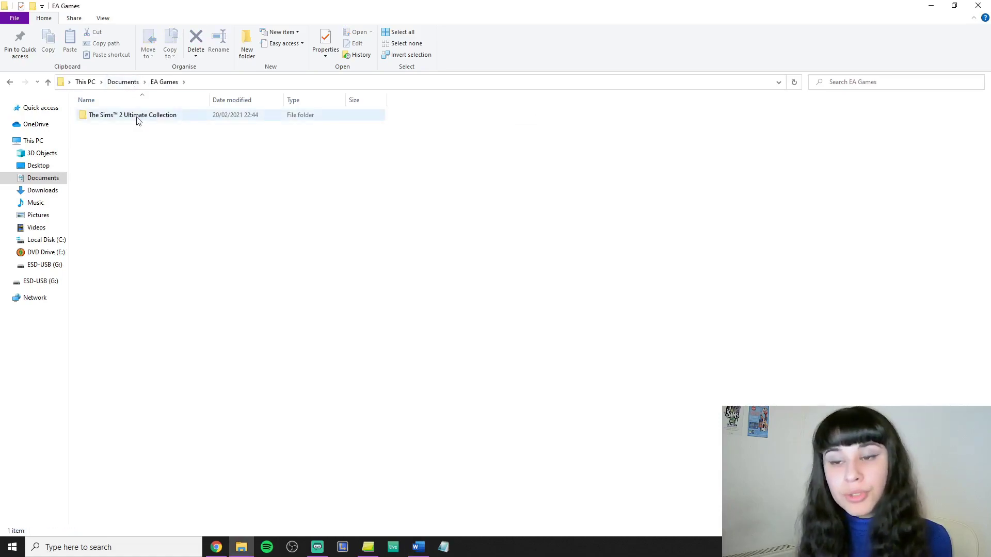
pyautogui.doubleClick(138, 118)
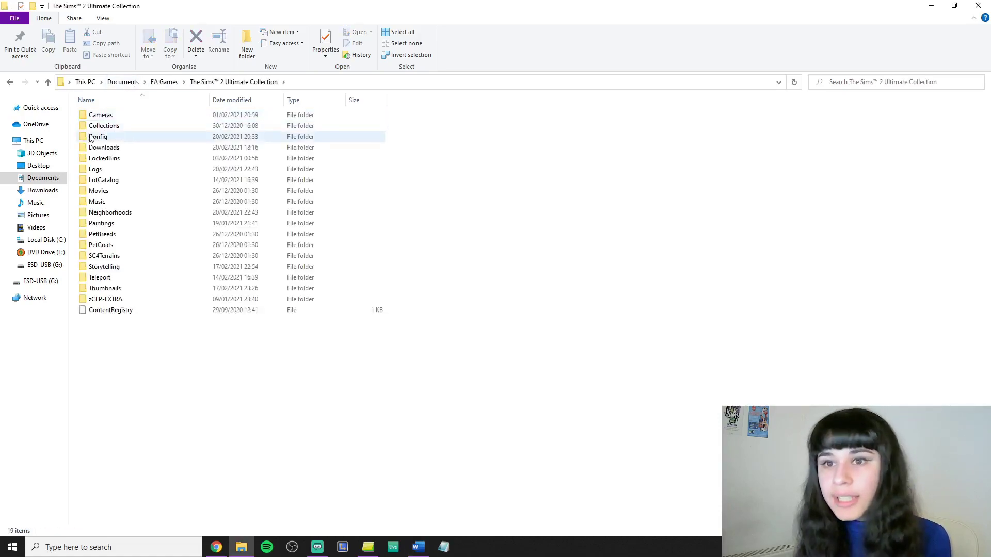
pyautogui.doubleClick(98, 137)
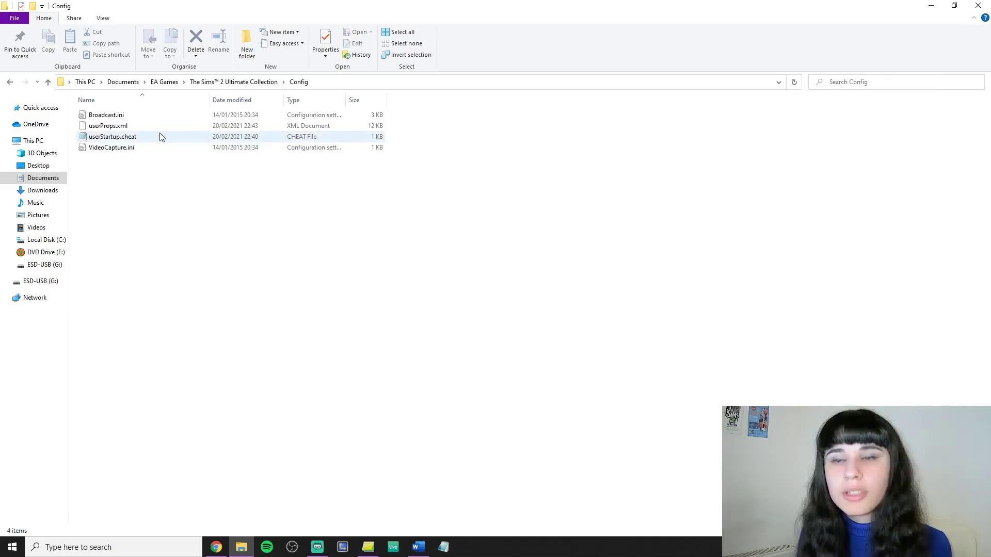
# Make sure file name extensions are shown in the folder view.
pyautogui.click(105, 18)
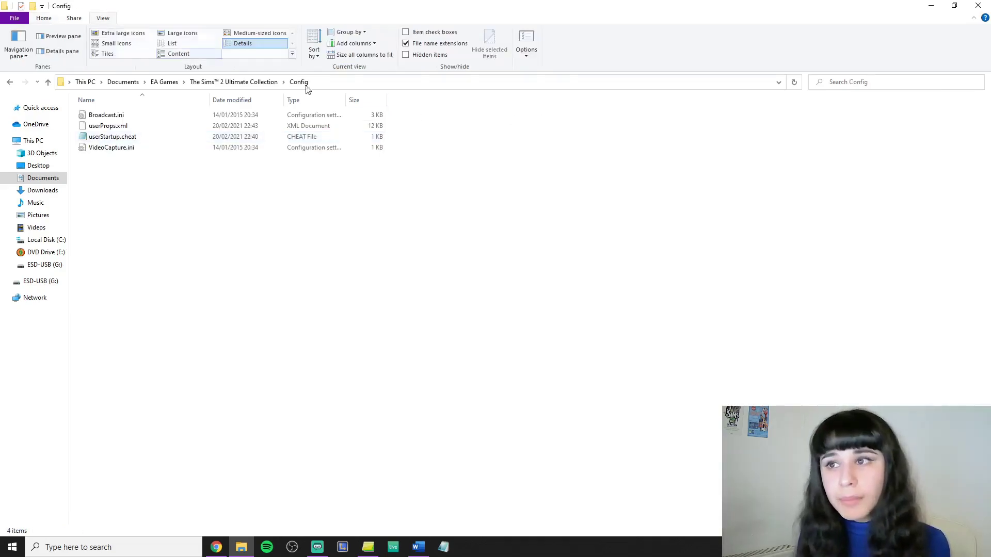
pyautogui.click(407, 47)
pyautogui.click(408, 47)
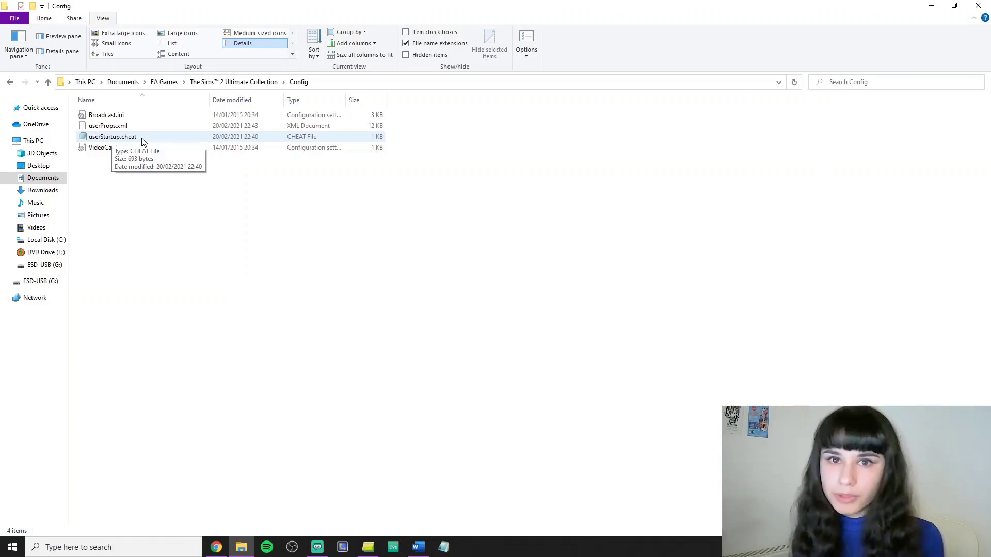
# Save a new Notepad document as userStartup.cheat (All Files type) in Config, replacing the existing file.
pyautogui.click(442, 549)
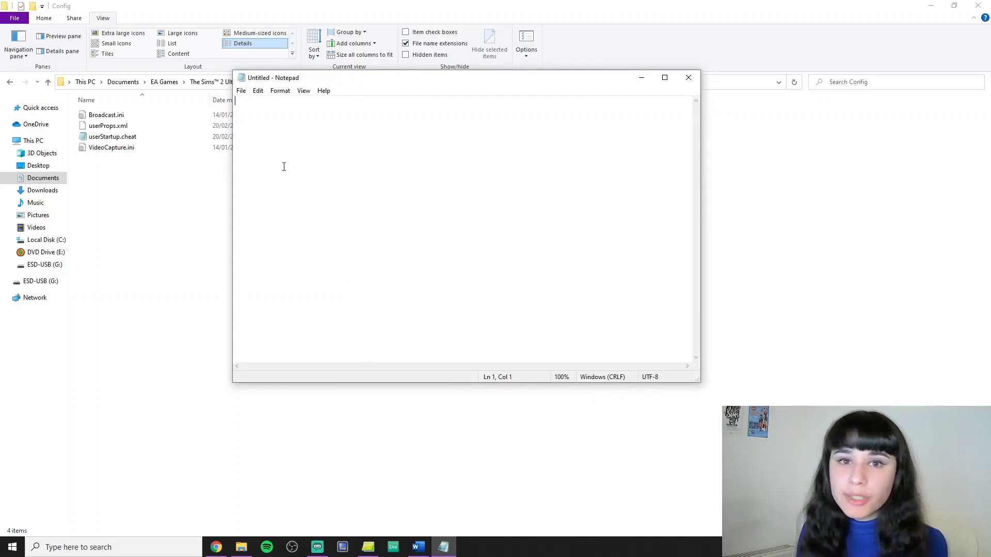
pyautogui.click(241, 95)
pyautogui.click(266, 135)
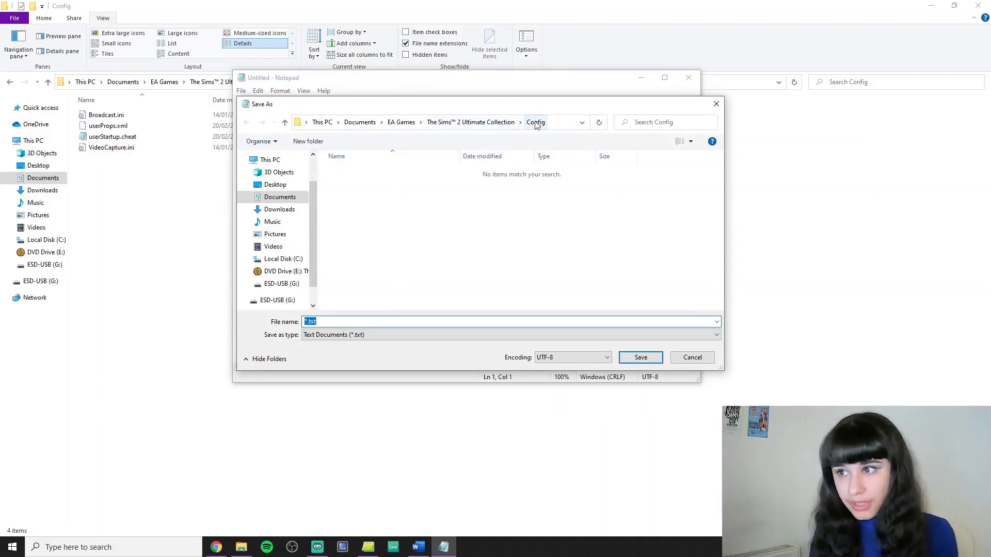
pyautogui.press('BackSpace')
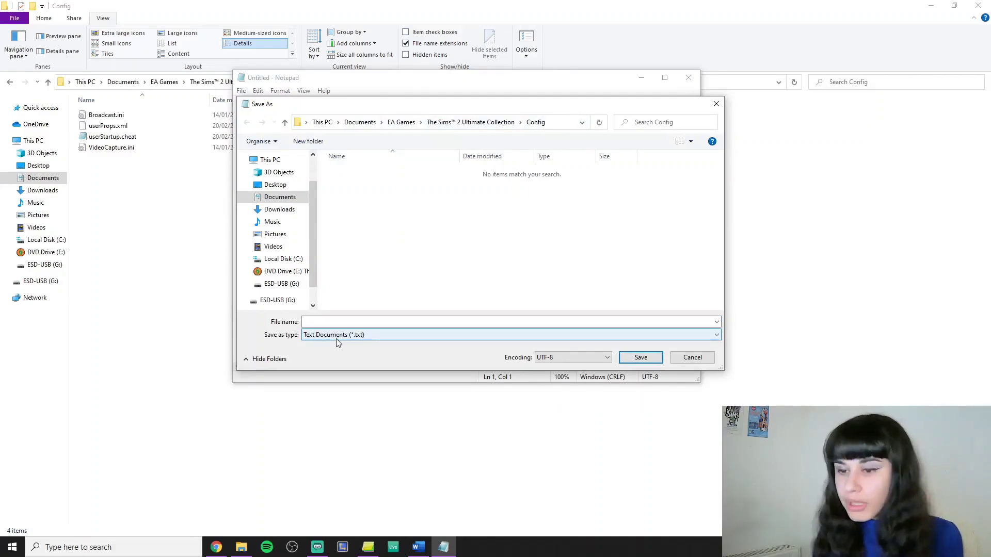
pyautogui.click(337, 339)
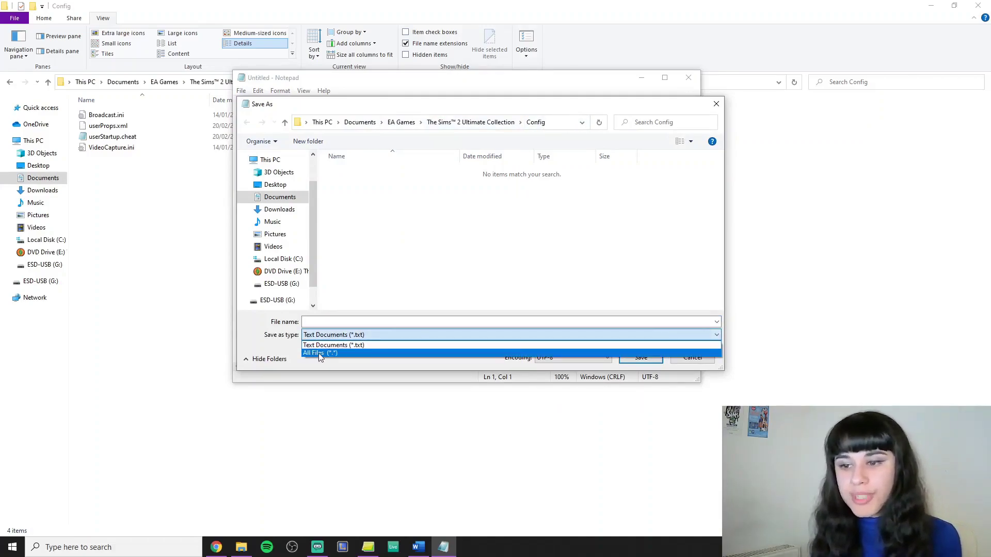
pyautogui.click(319, 354)
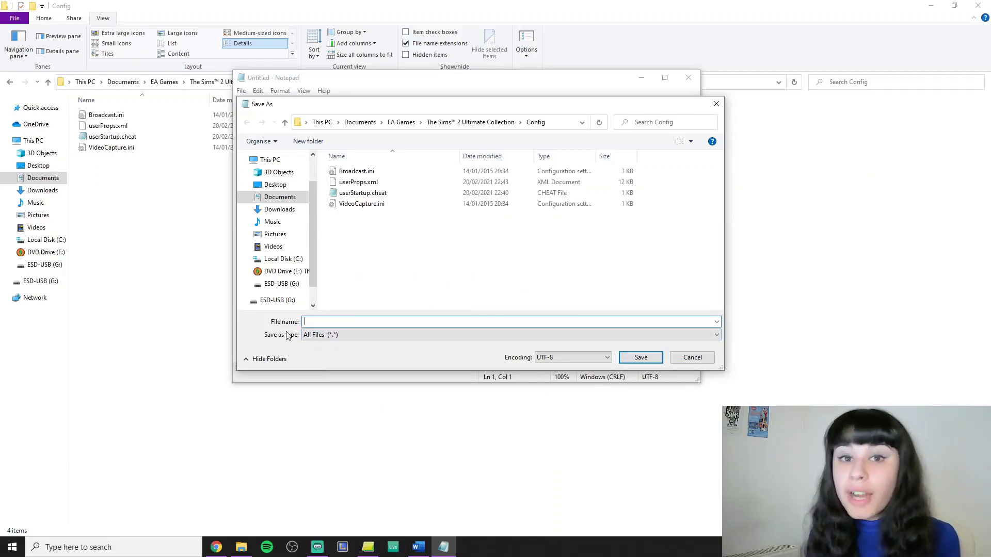
pyautogui.write('use')
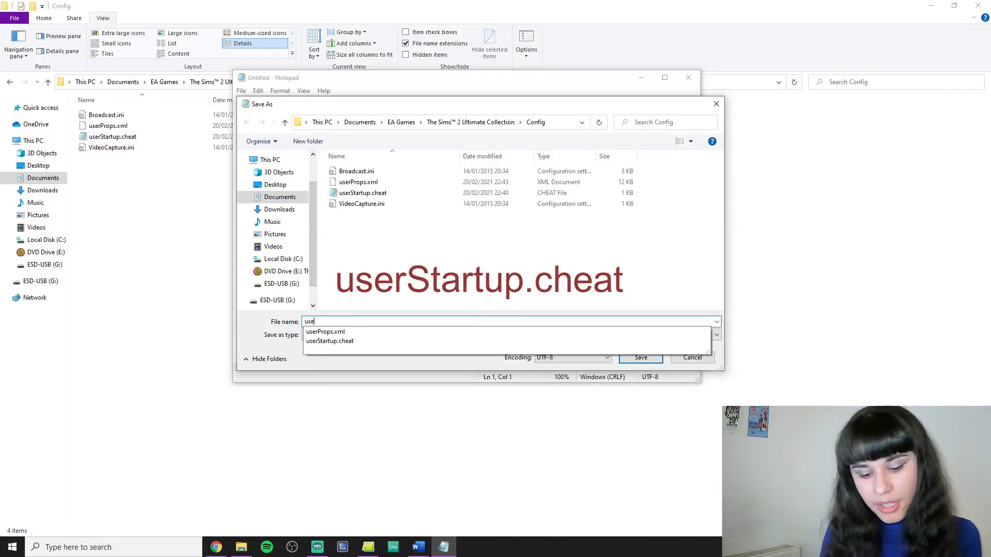
pyautogui.write('rStartup.')
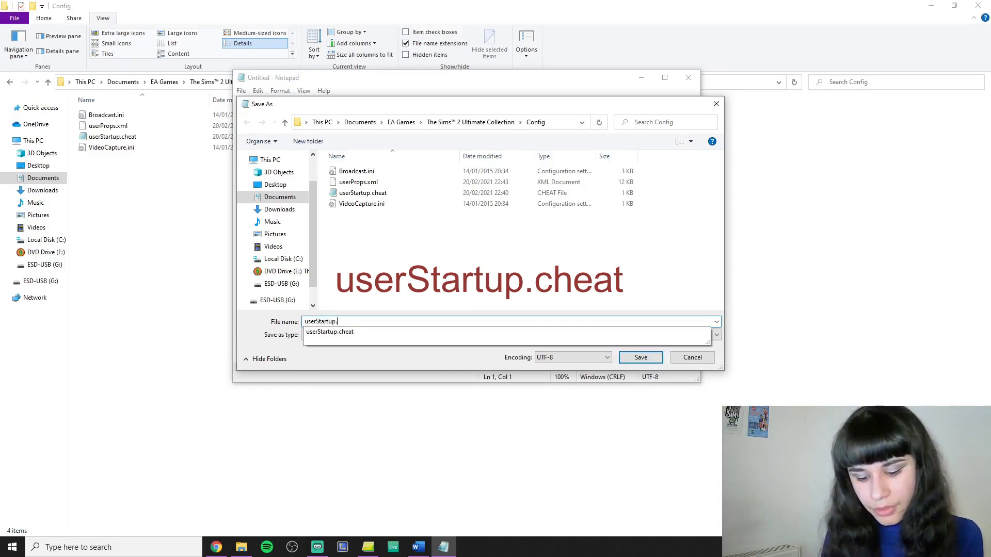
pyautogui.write('cheat')
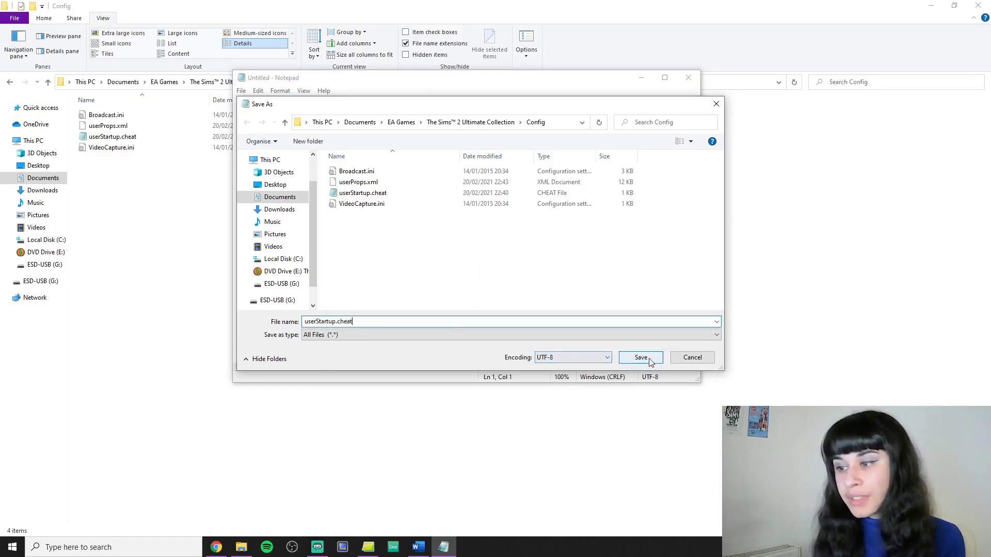
pyautogui.click(649, 360)
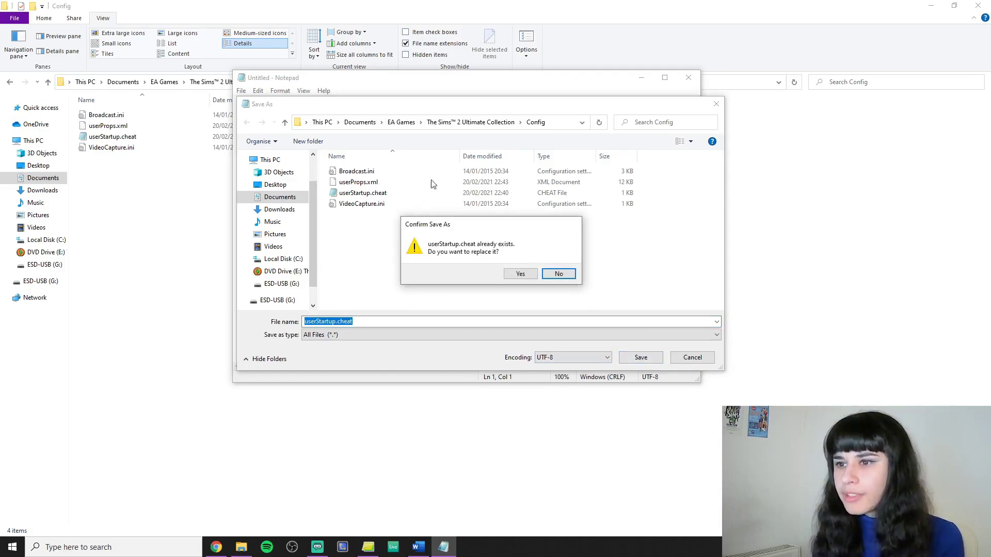
pyautogui.click(522, 275)
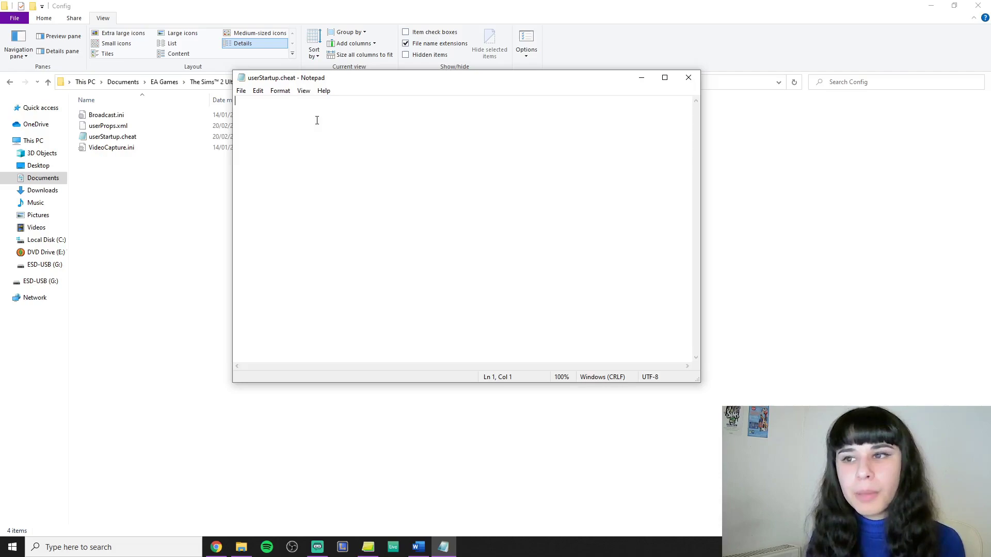
# Paste the cheat lines, completing testingcheatsenabled true and adding boolprop useShaders true.
pyautogui.press('Return')
pyautogui.press('BackSpace')
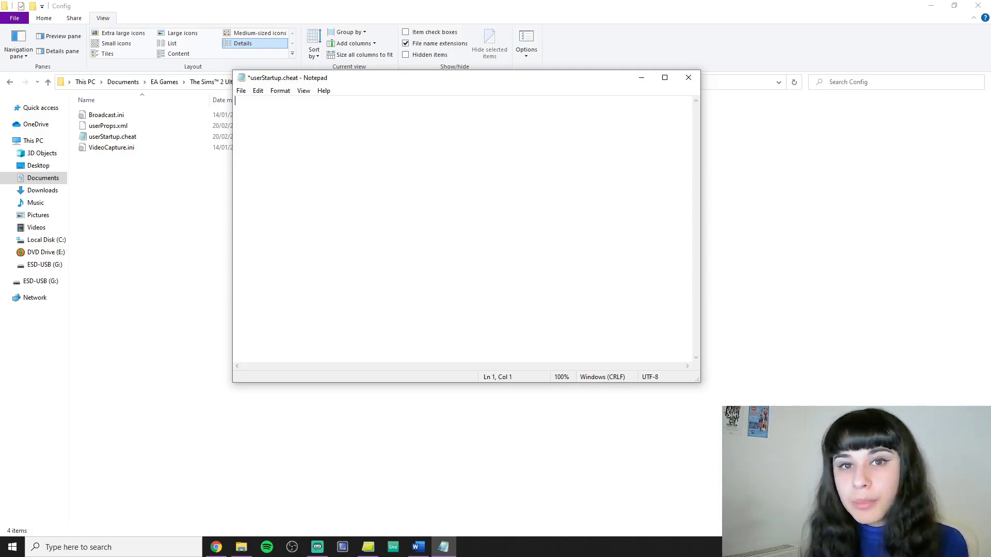
pyautogui.write('boolprop testingcheatsenabled')
pyautogui.write('true ')
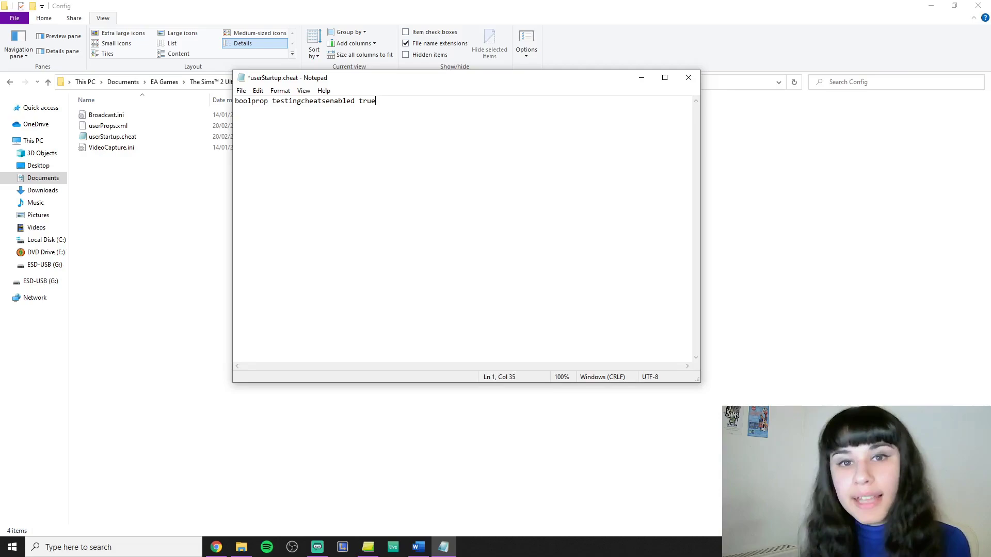
pyautogui.write('bool')
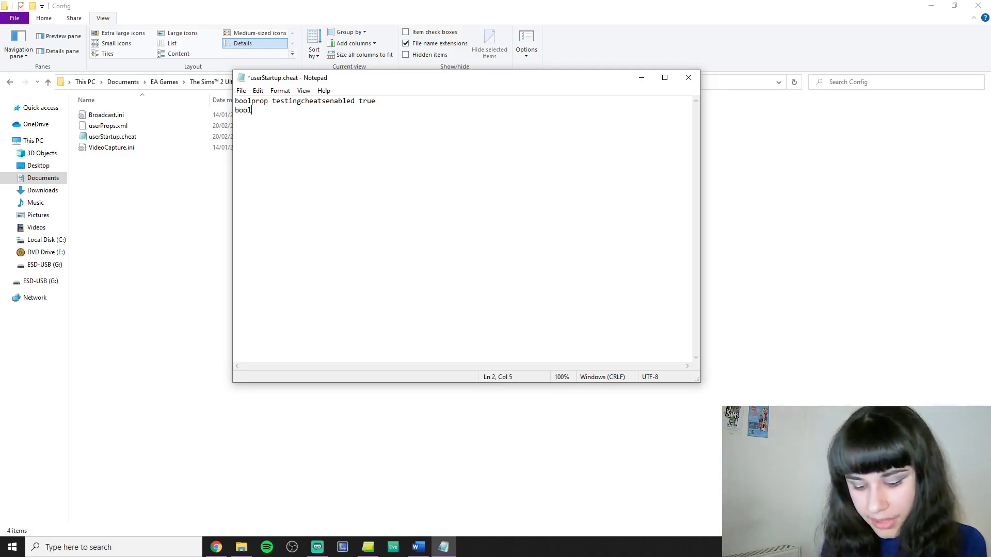
pyautogui.write('prop useShaders')
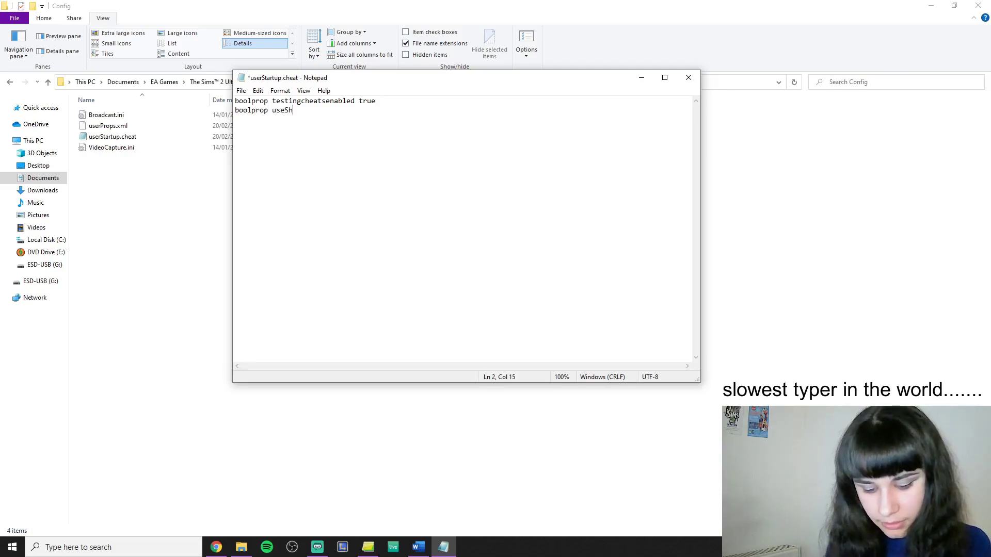
pyautogui.write(' true')
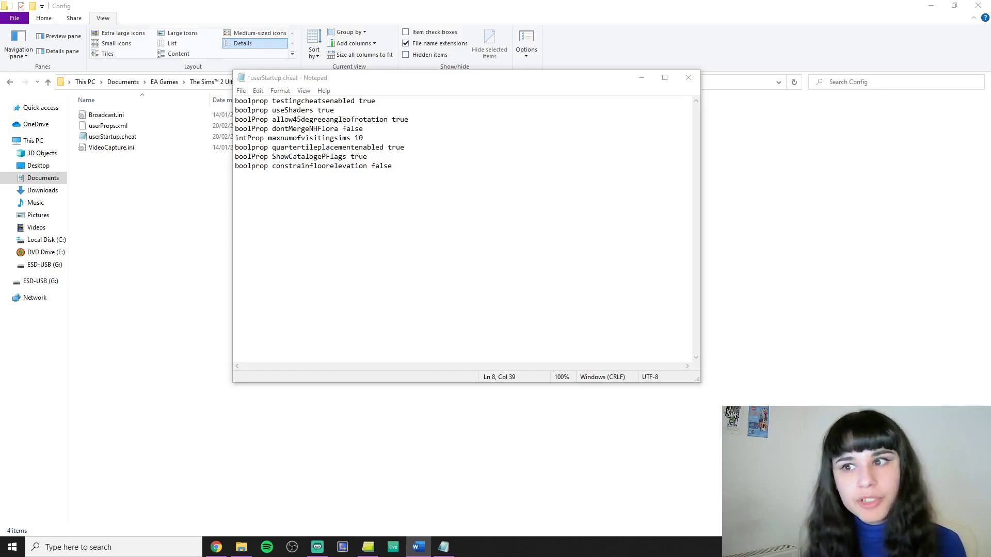
pyautogui.click(466, 83)
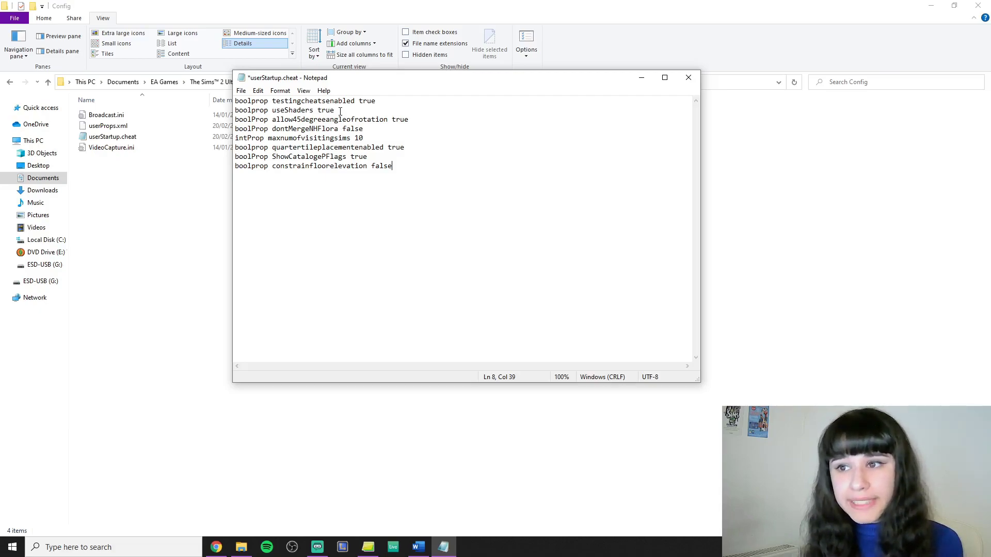
pyautogui.click(343, 110)
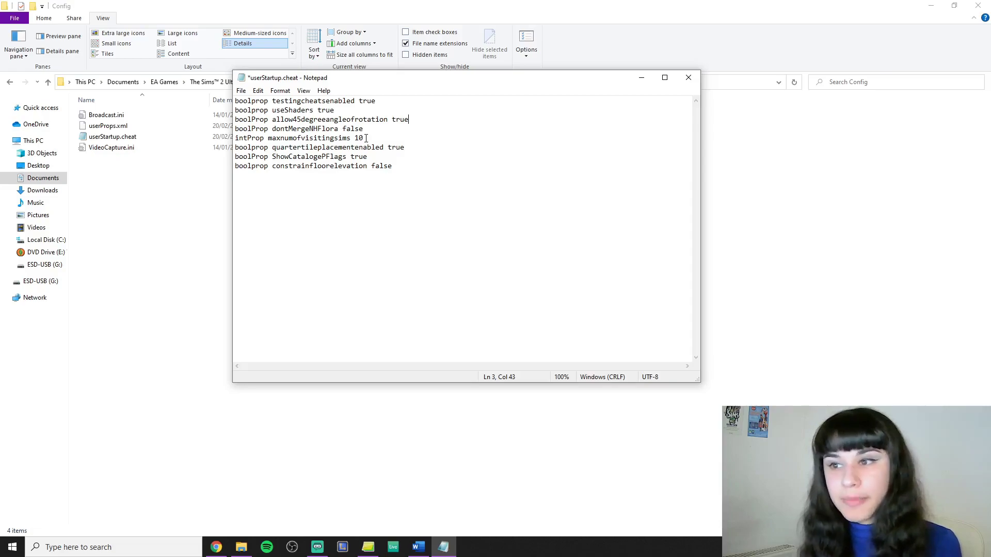
# Review the quartertileplacementenabled, ShowCatalogePFlags and constrainfloorelevation cheat lines.
pyautogui.click(383, 148)
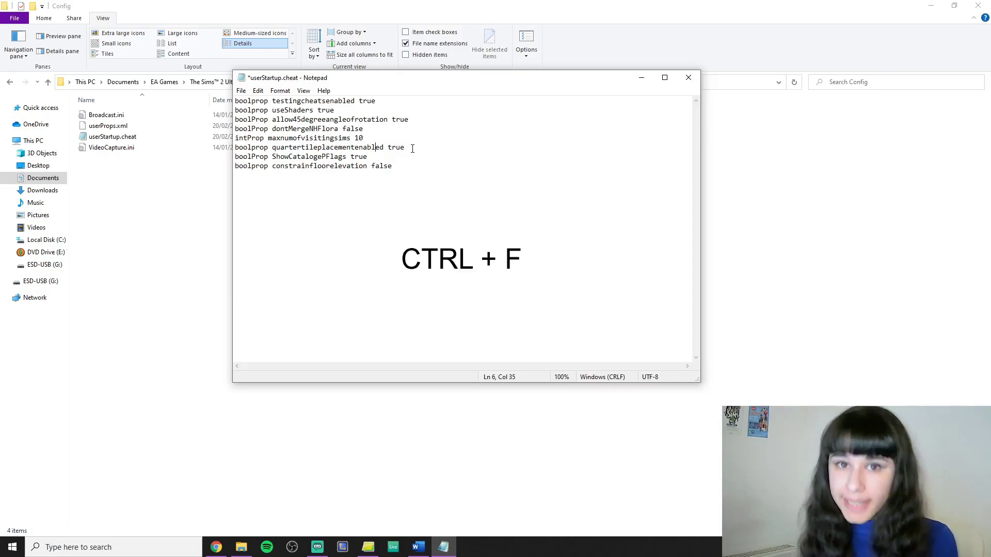
pyautogui.moveTo(368, 157)
pyautogui.mouseDown()
pyautogui.moveTo(235, 157)
pyautogui.moveTo(368, 158)
pyautogui.mouseUp()
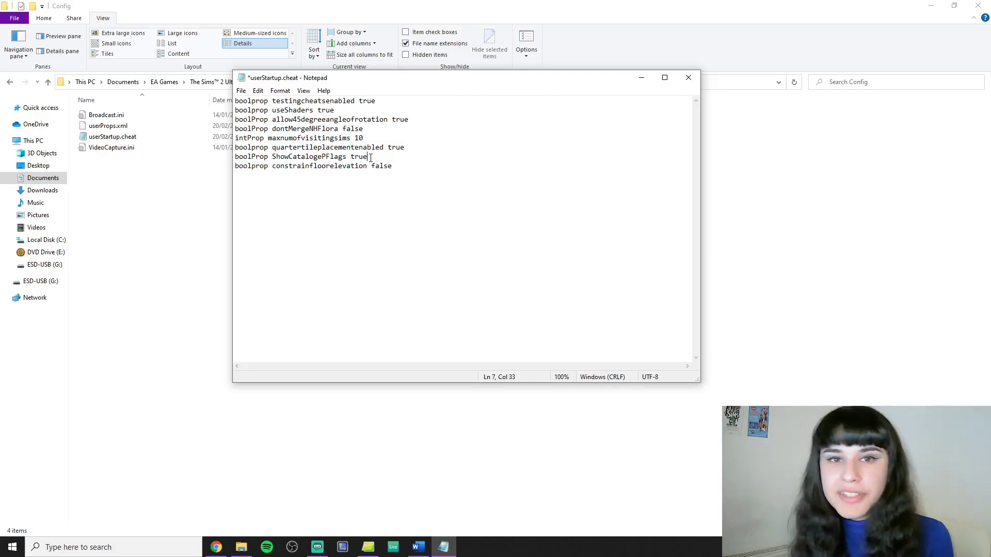
pyautogui.click(329, 166)
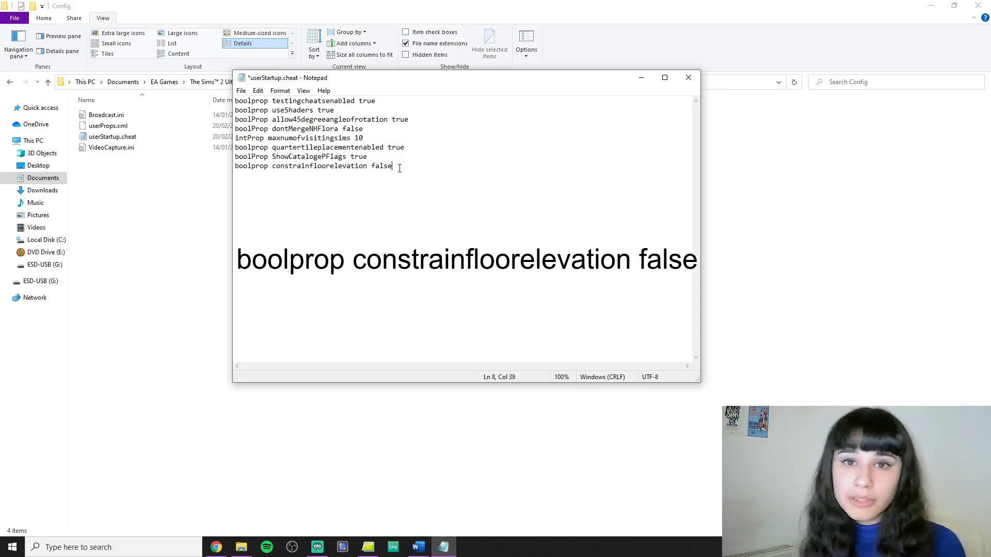
# Switch windows to bring up The Sims 2's Veronaville neighbourhood.
pyautogui.hotkey('alt', 'Tab')
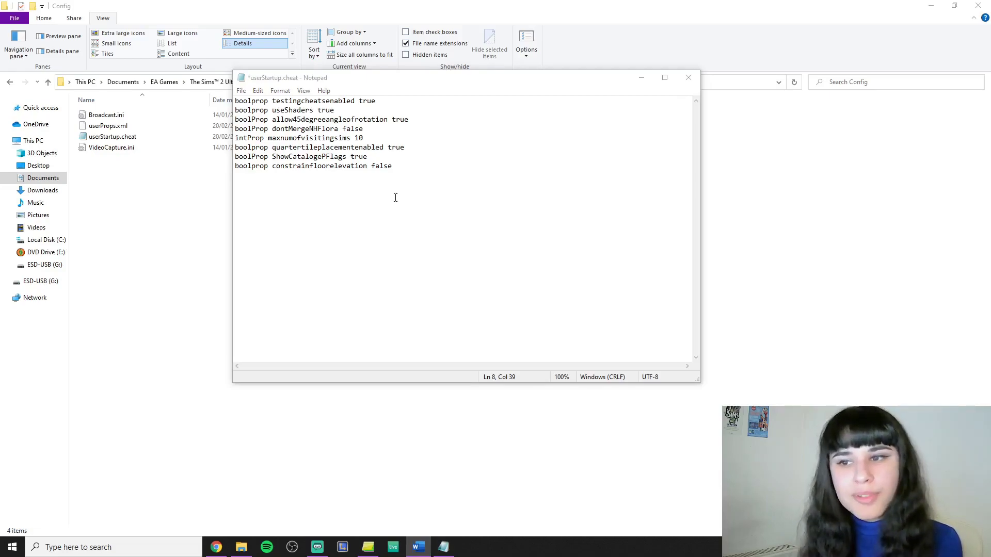
pyautogui.click(413, 170)
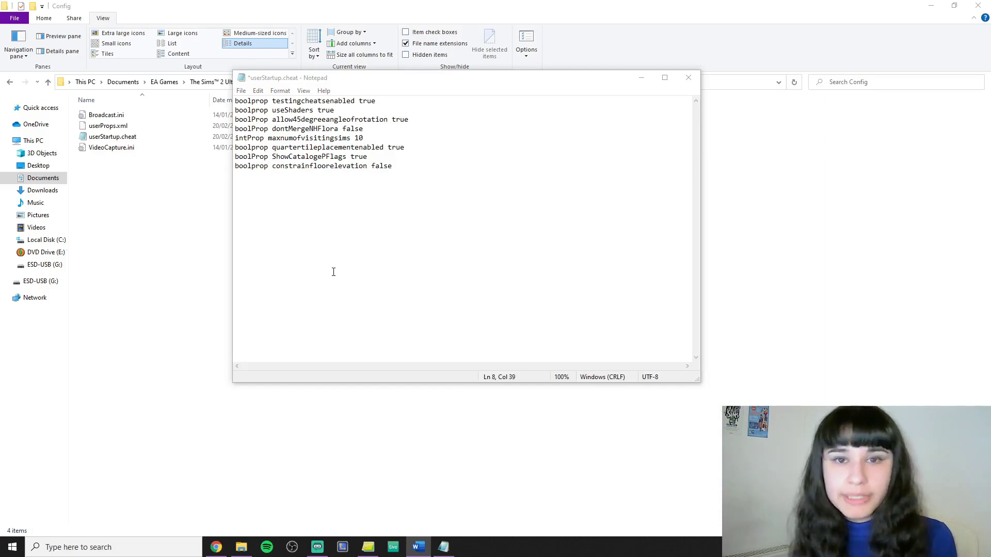
pyautogui.click(426, 193)
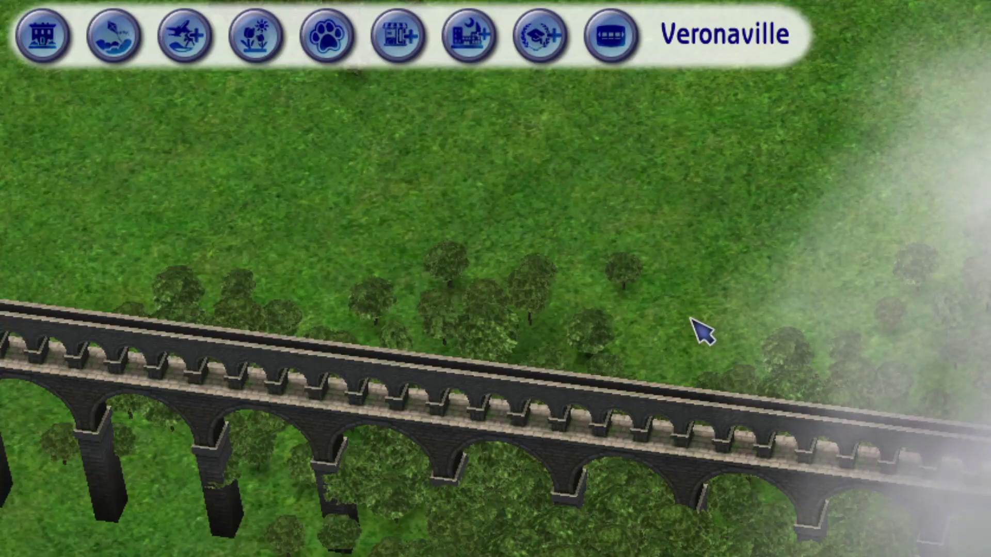
# In the cheat console, replace the long boolprop testingcheatsenabled command with tcet and run it.
pyautogui.hotkey('ctrl', 'shift', 'c')
pyautogui.write('boolprop')
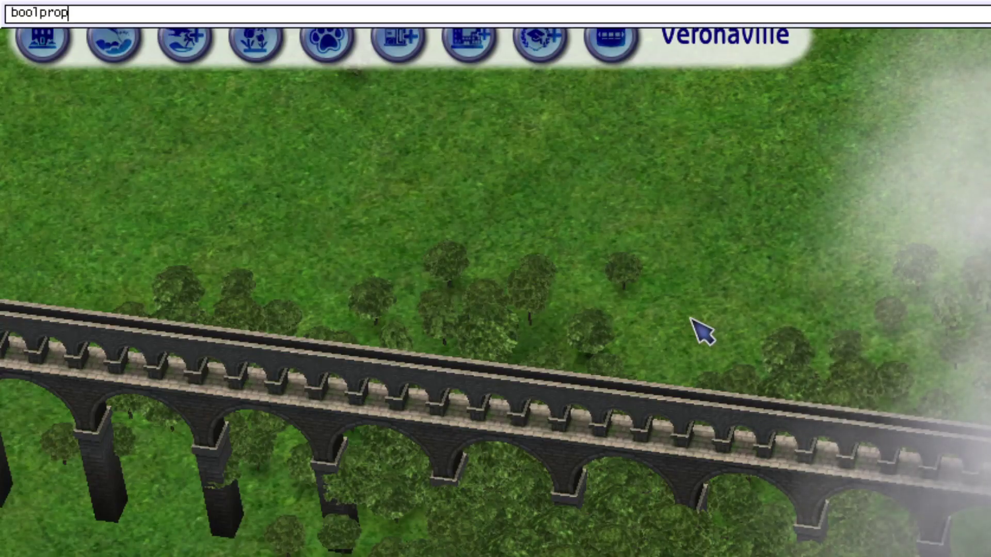
pyautogui.write(' testincheatsena')
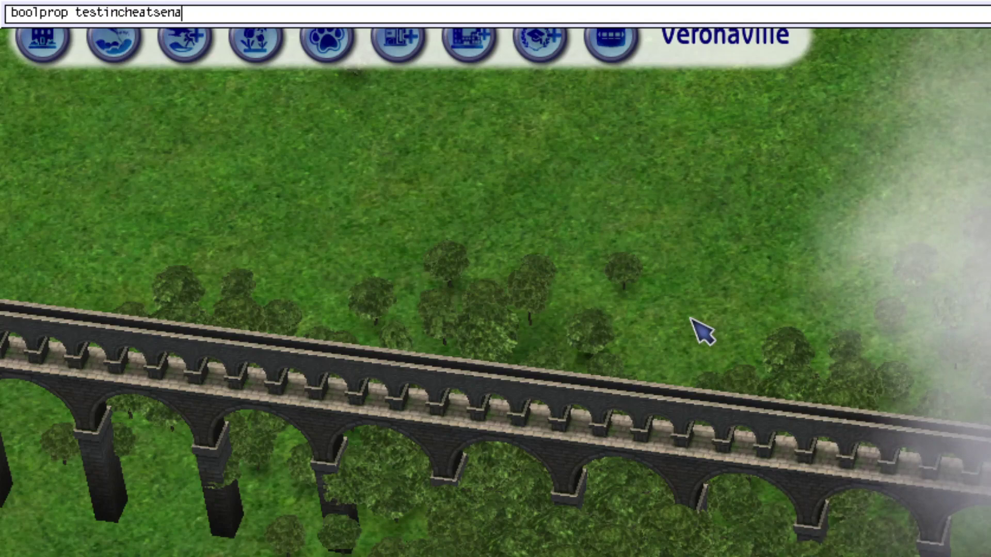
pyautogui.write('bled tru')
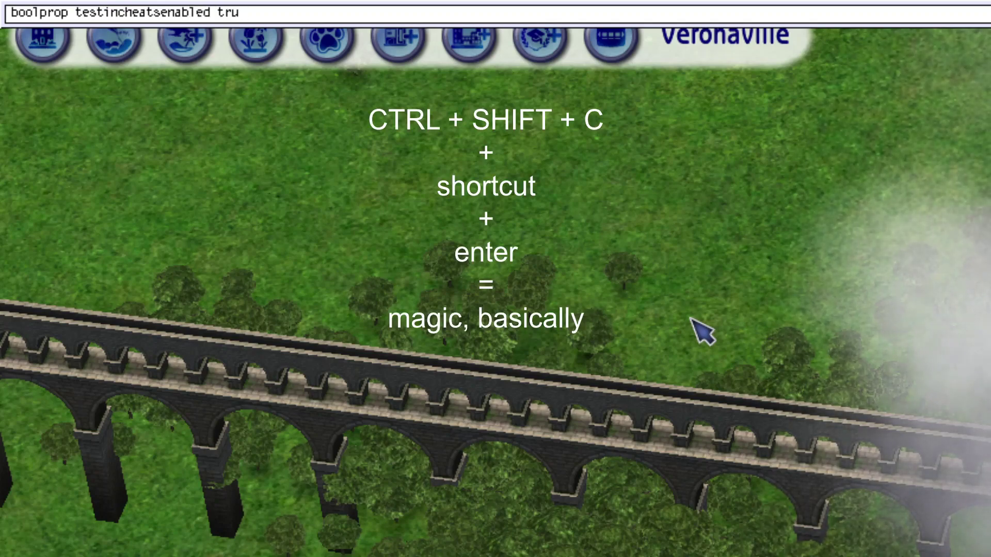
pyautogui.press('BackSpace')
pyautogui.press('BackSpace')
pyautogui.press('BackSpace')
pyautogui.press('BackSpace')
pyautogui.press('BackSpace')
pyautogui.press('BackSpace')
pyautogui.press('BackSpace')
pyautogui.press('BackSpace')
pyautogui.press('BackSpace')
pyautogui.press('BackSpace')
pyautogui.press('BackSpace')
pyautogui.press('BackSpace')
pyautogui.press('BackSpace')
pyautogui.press('BackSpace')
pyautogui.press('BackSpace')
pyautogui.press('BackSpace')
pyautogui.press('BackSpace')
pyautogui.press('BackSpace')
pyautogui.press('BackSpace')
pyautogui.press('BackSpace')
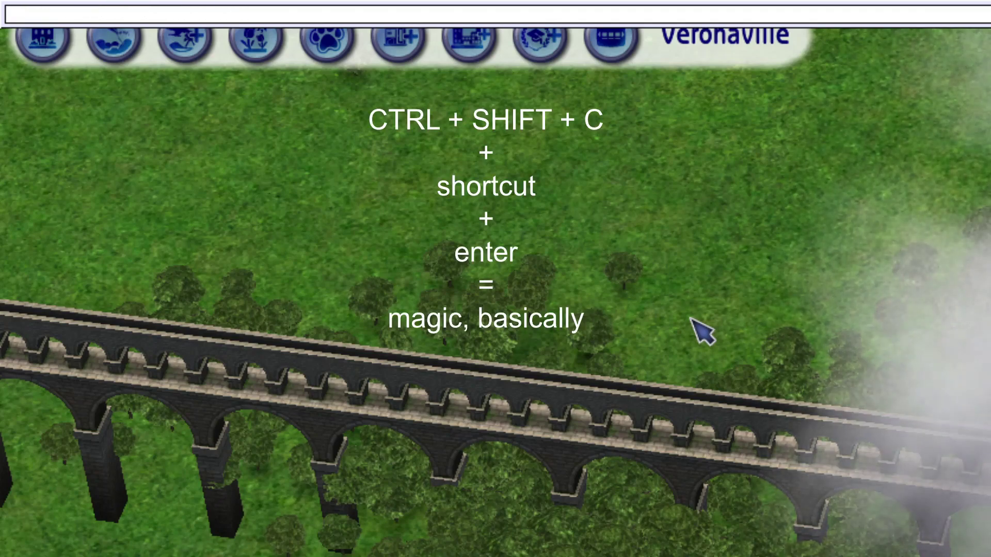
pyautogui.write('tcet')
pyautogui.press('Return')
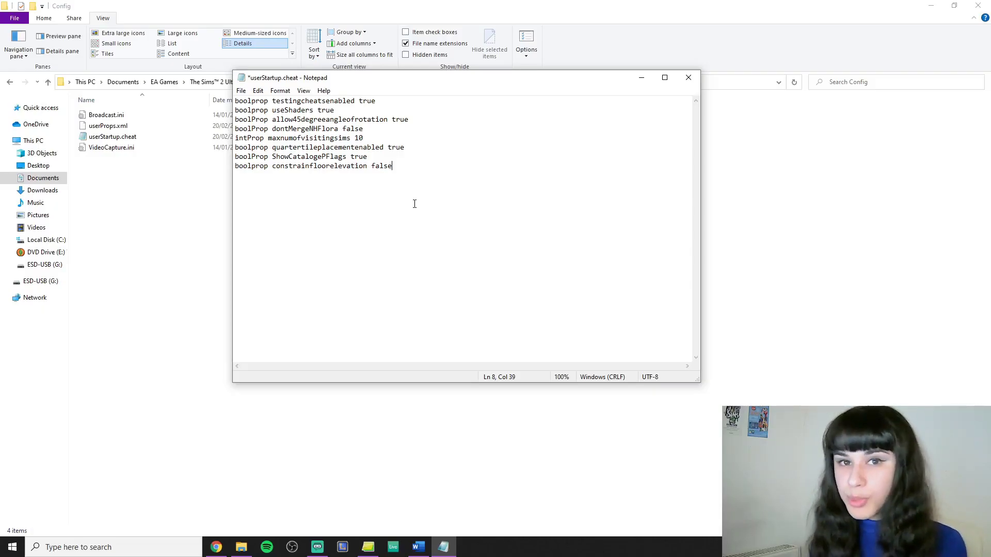
# Add the line alias m "moveobjects on" after a blank line below the boolprop cheats.
pyautogui.press('Return')
pyautogui.press('Return')
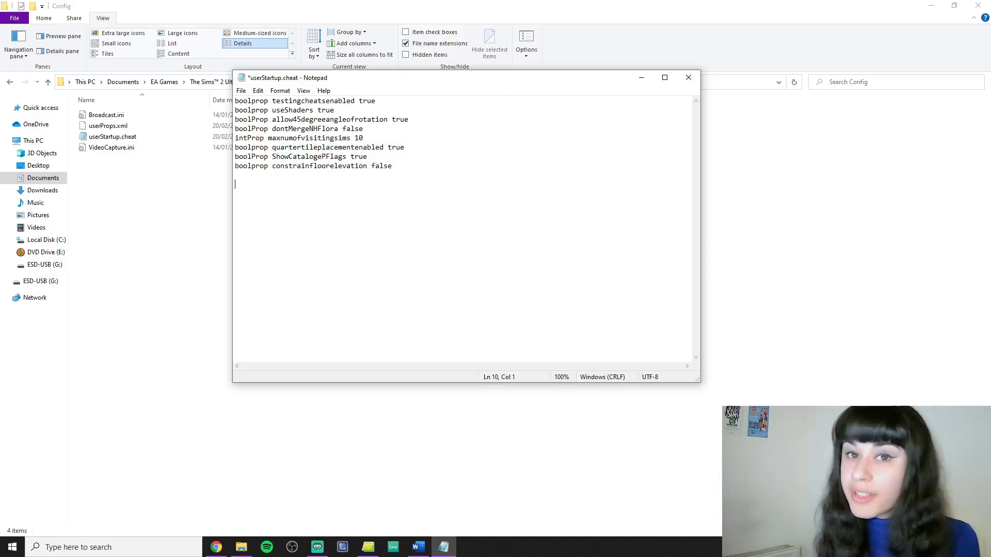
pyautogui.write('alias ')
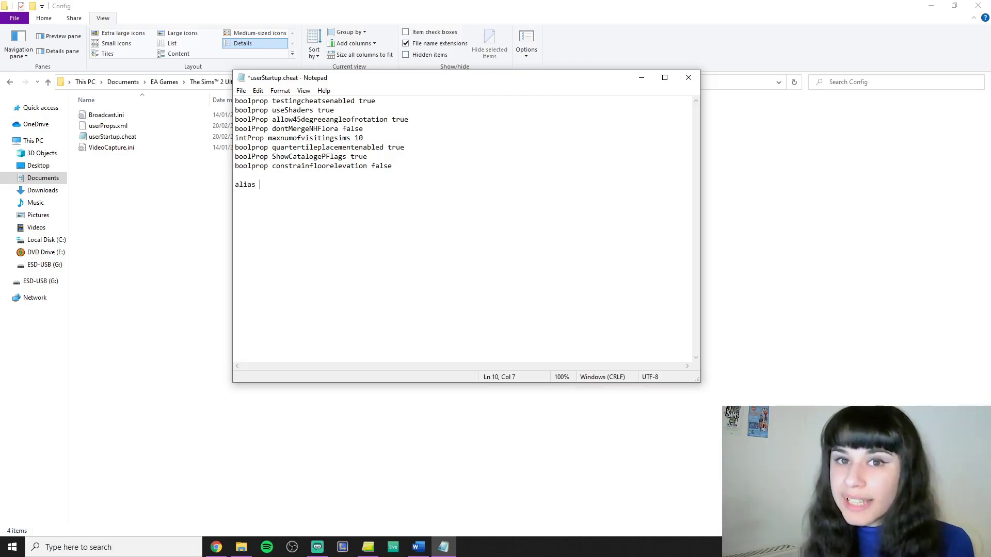
pyautogui.write('m')
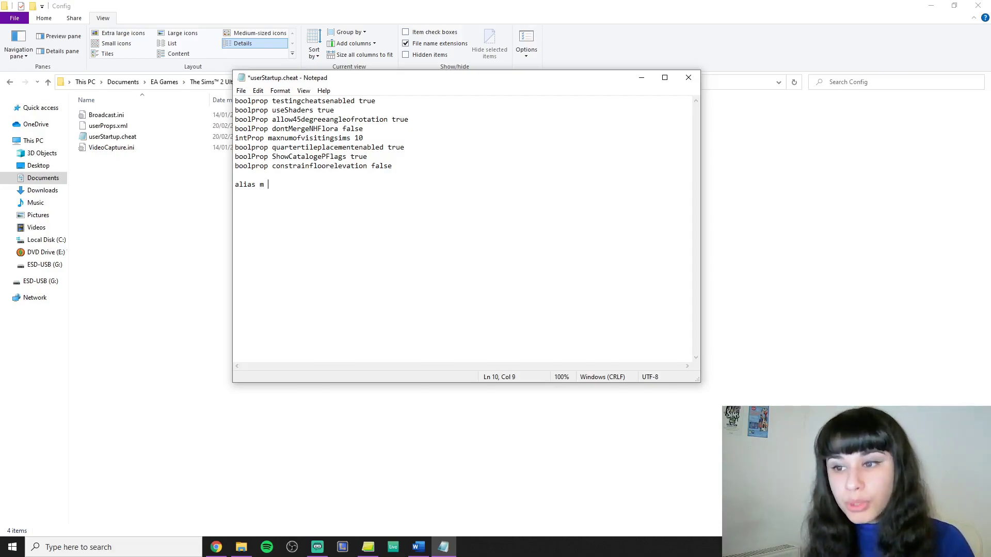
pyautogui.write(' "')
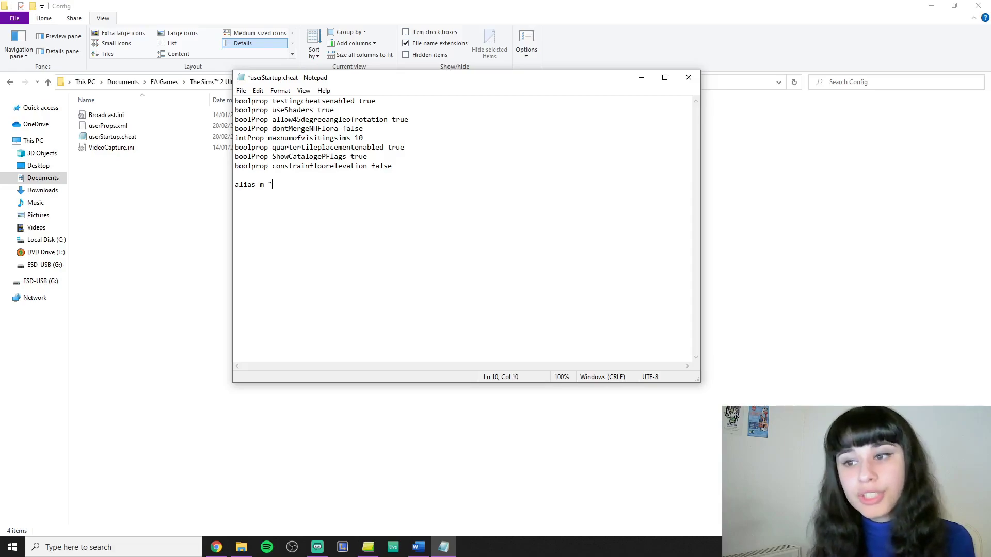
pyautogui.write('moveobjects on')
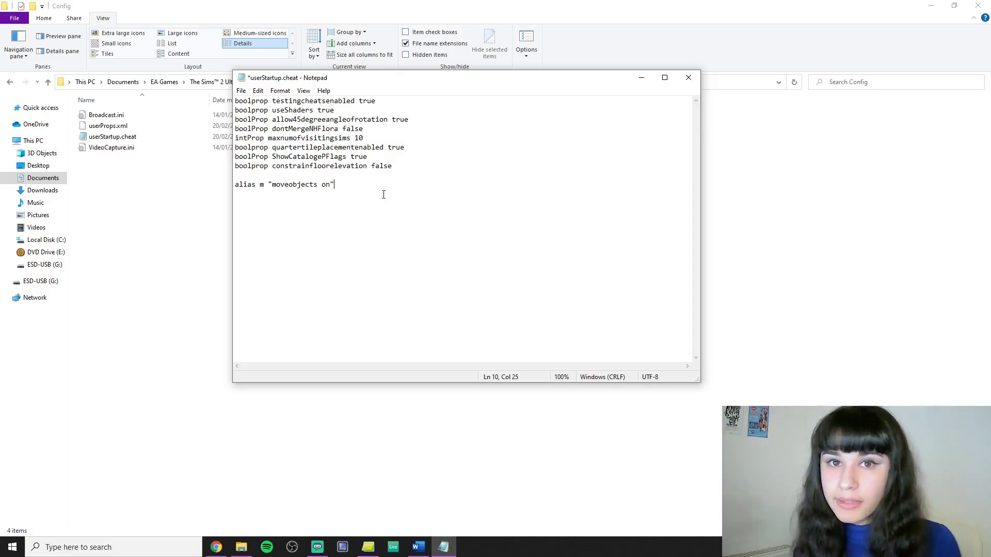
pyautogui.doubleClick(332, 185)
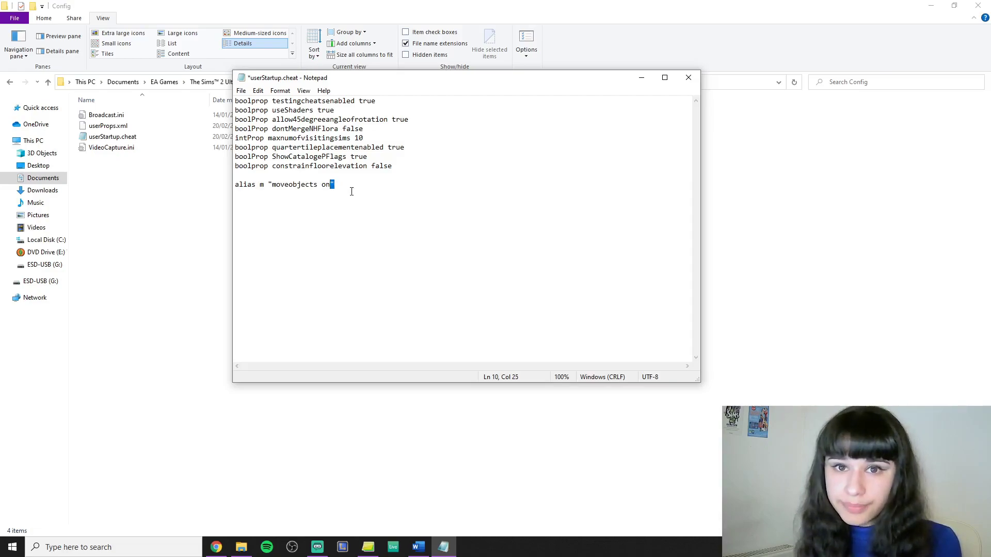
pyautogui.click(352, 192)
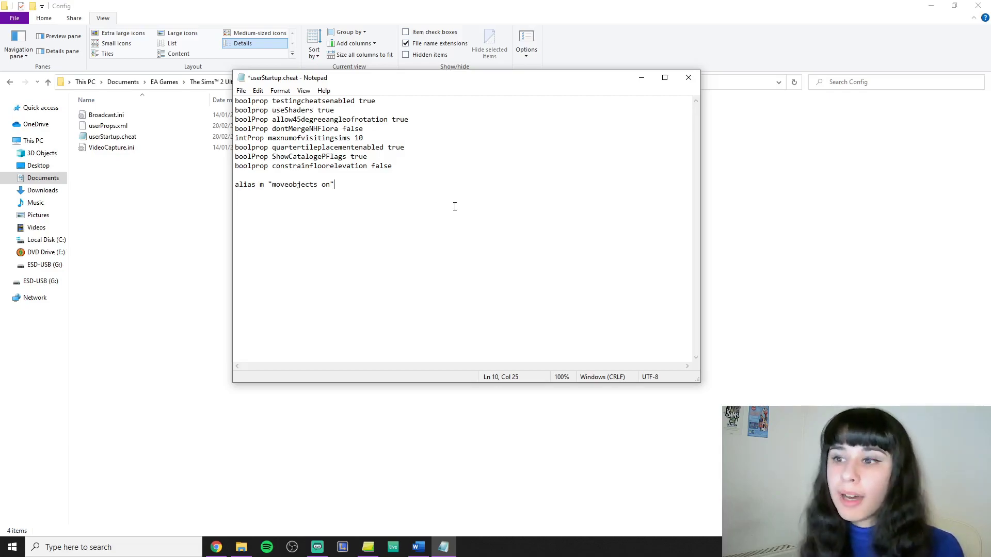
# Append "short description" "long description" to the alias m line and highlight those placeholders.
pyautogui.write('"short description"')
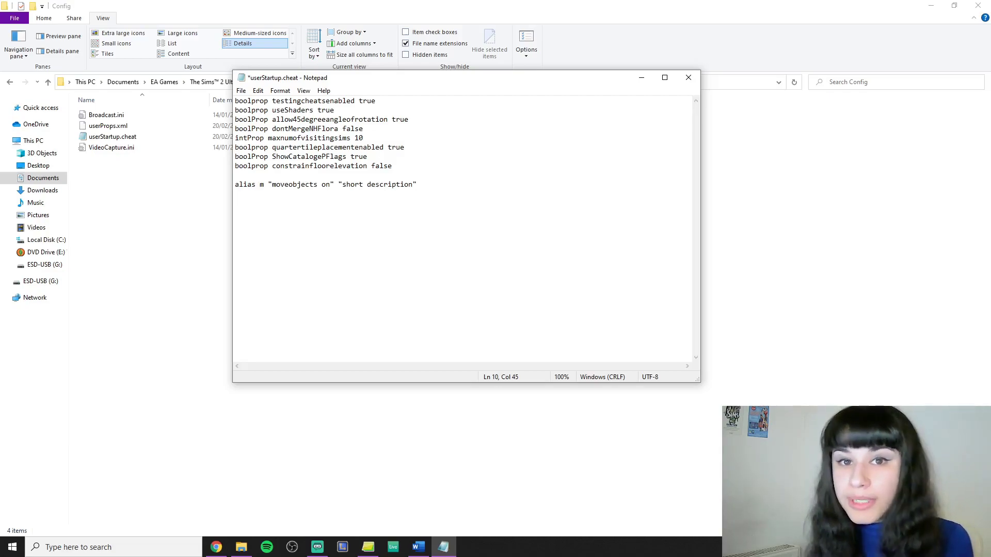
pyautogui.write(' "')
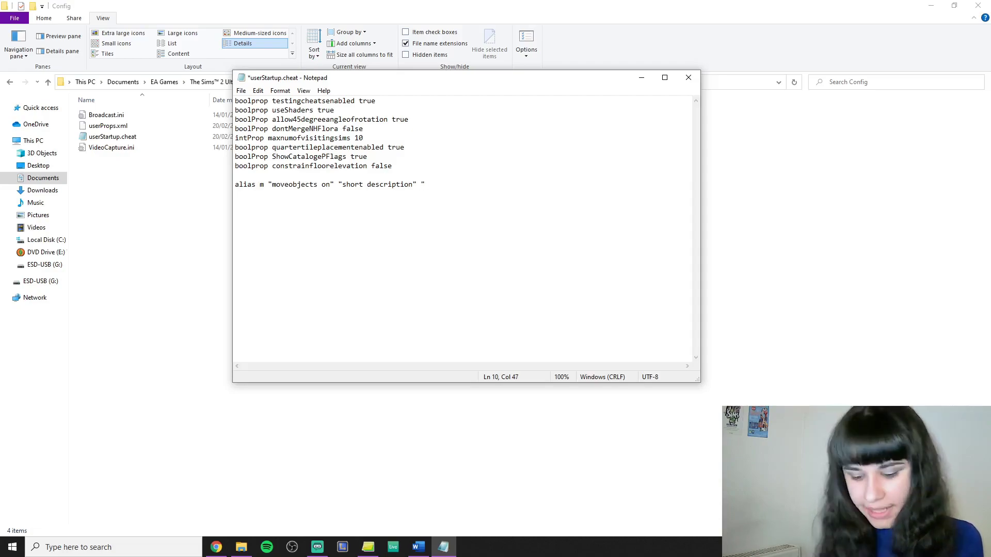
pyautogui.write('long description"')
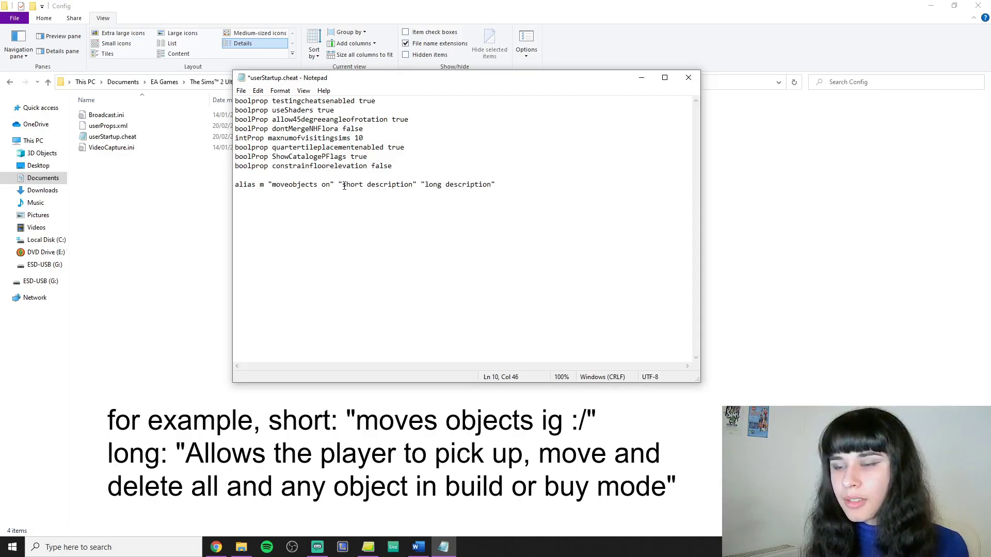
pyautogui.moveTo(343, 185); pyautogui.dragTo(488, 186)
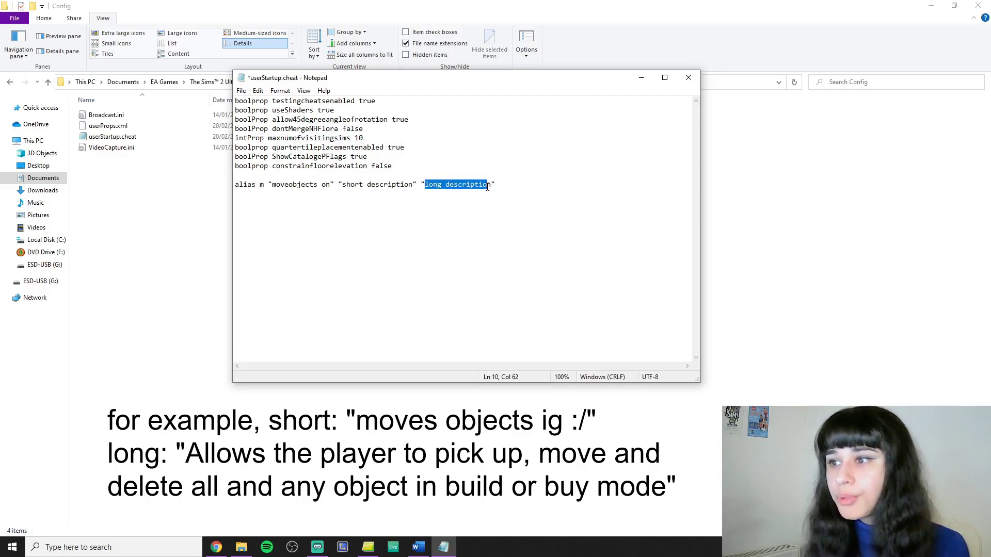
pyautogui.click(496, 184)
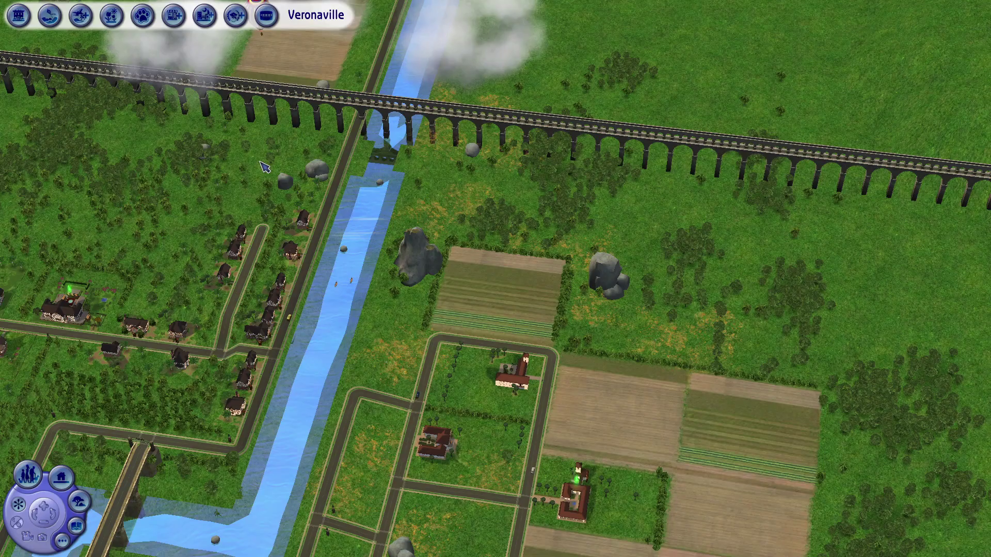
# Show The Sims 2 cheat console and its command history with Ctrl+Shift+C.
pyautogui.hotkey('ctrl', 'shift', 'c')
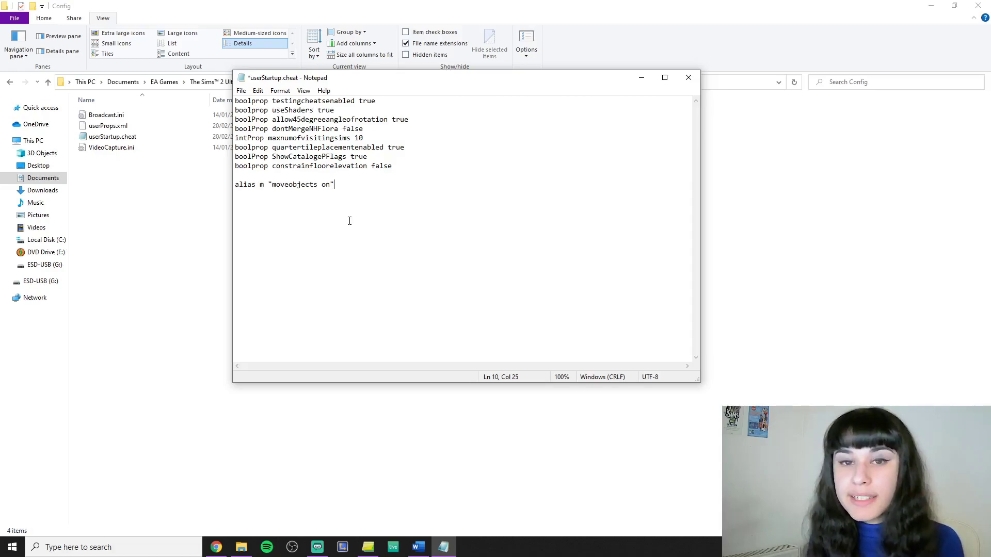
# On a new line, start the next alias with "moveobjects off" as its command.
pyautogui.press('Return')
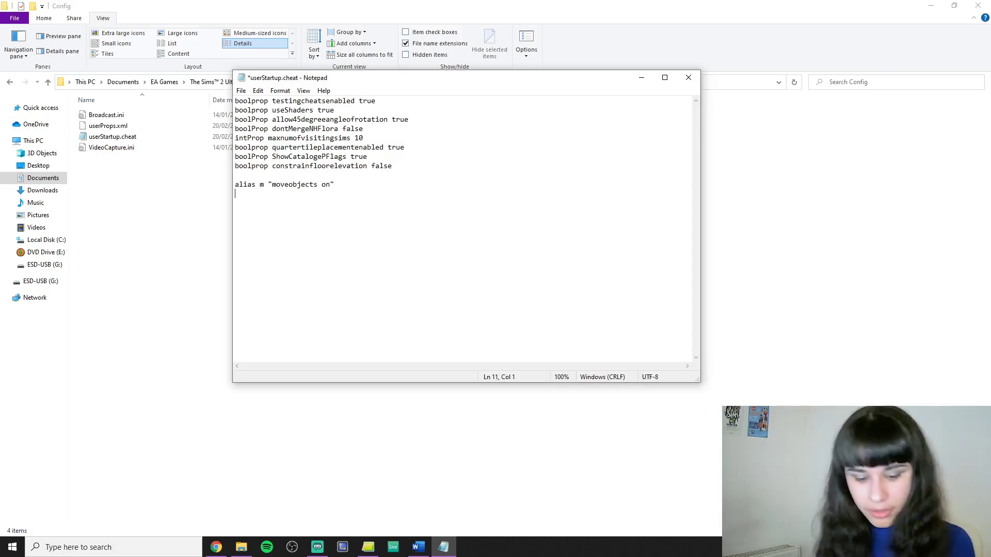
pyautogui.write('alias ')
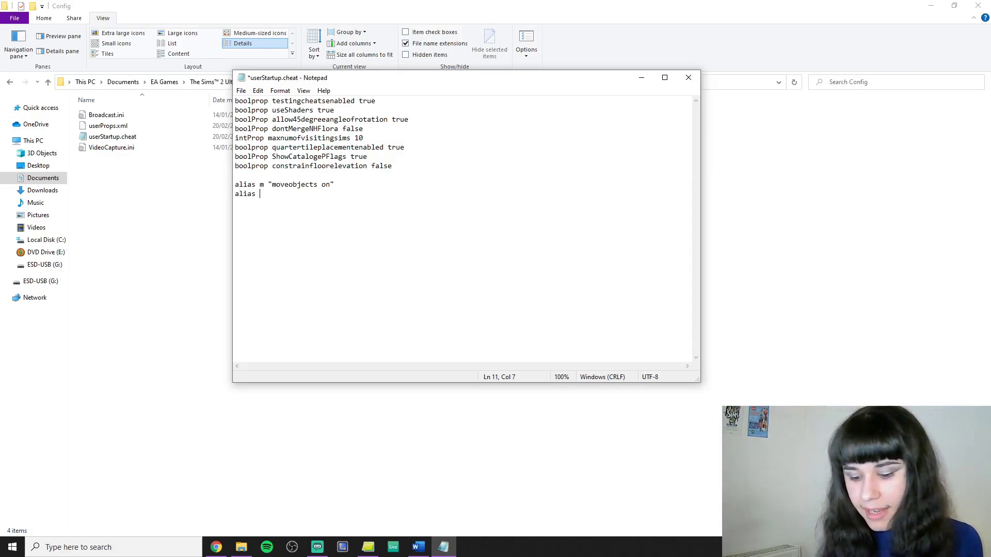
pyautogui.write('mo')
pyautogui.write('"moveobjects')
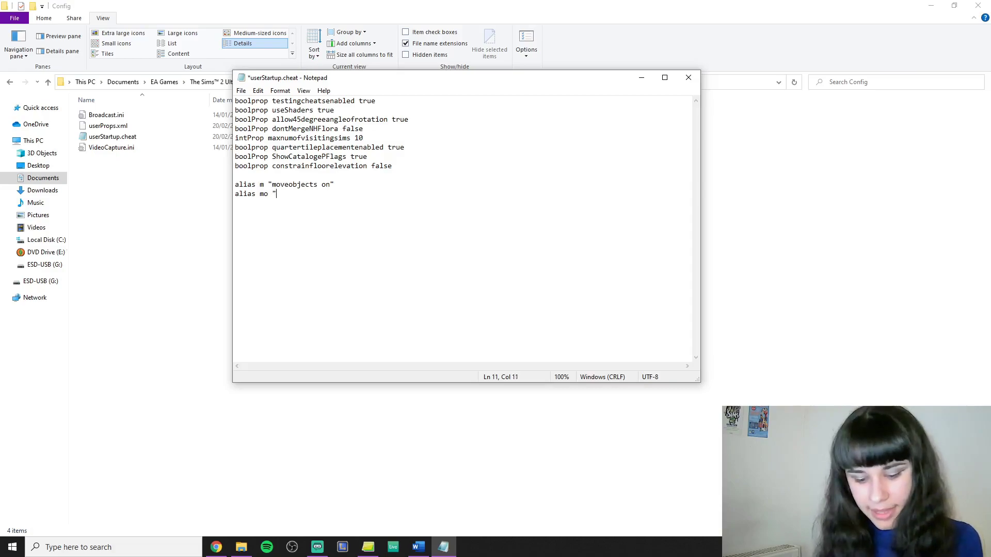
pyautogui.write(' off"')
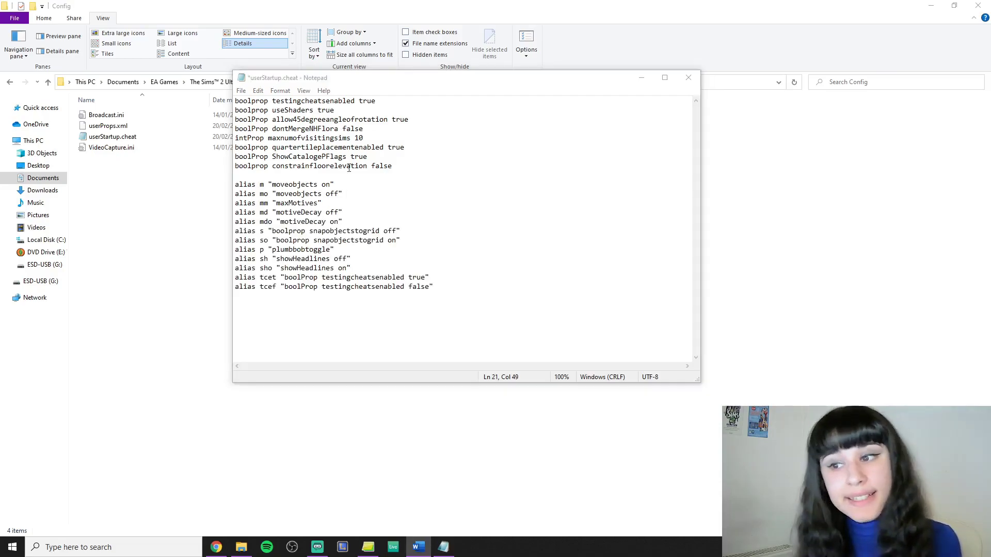
pyautogui.hotkey('alt', 'Tab')
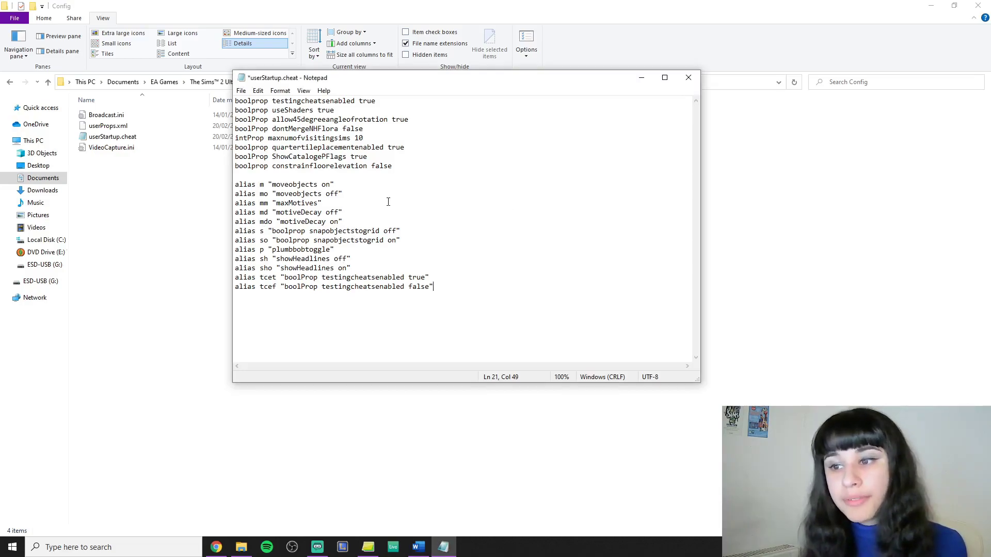
pyautogui.click(350, 195)
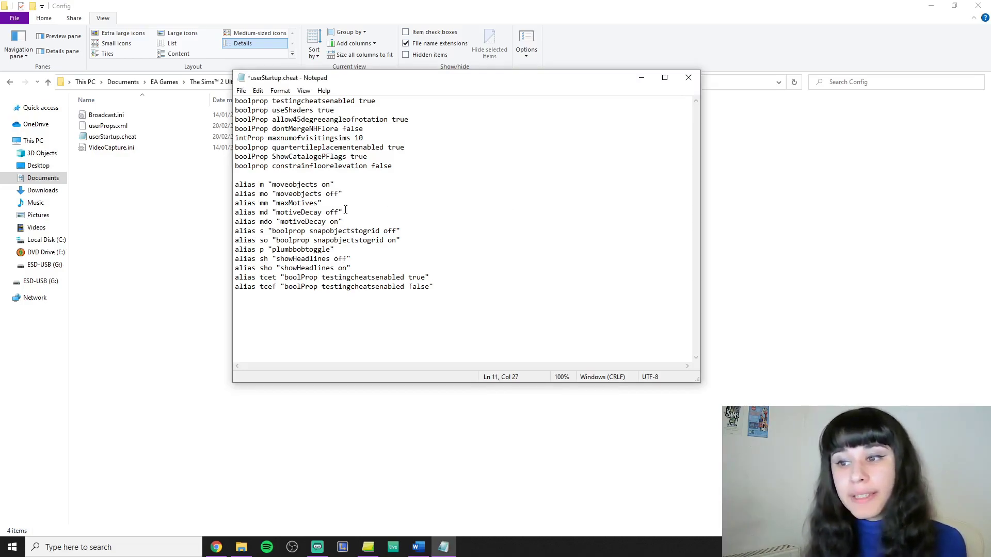
pyautogui.click(358, 206)
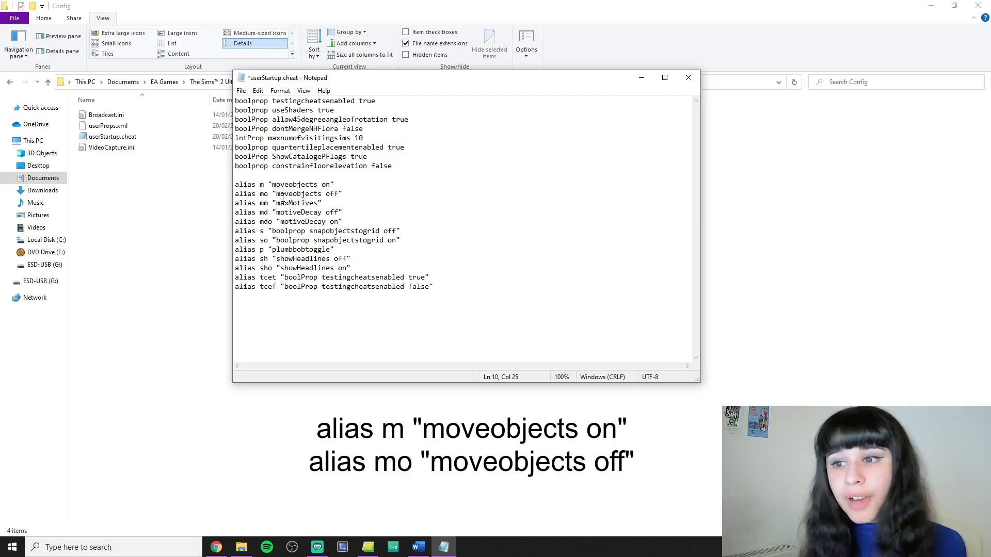
pyautogui.click(343, 212)
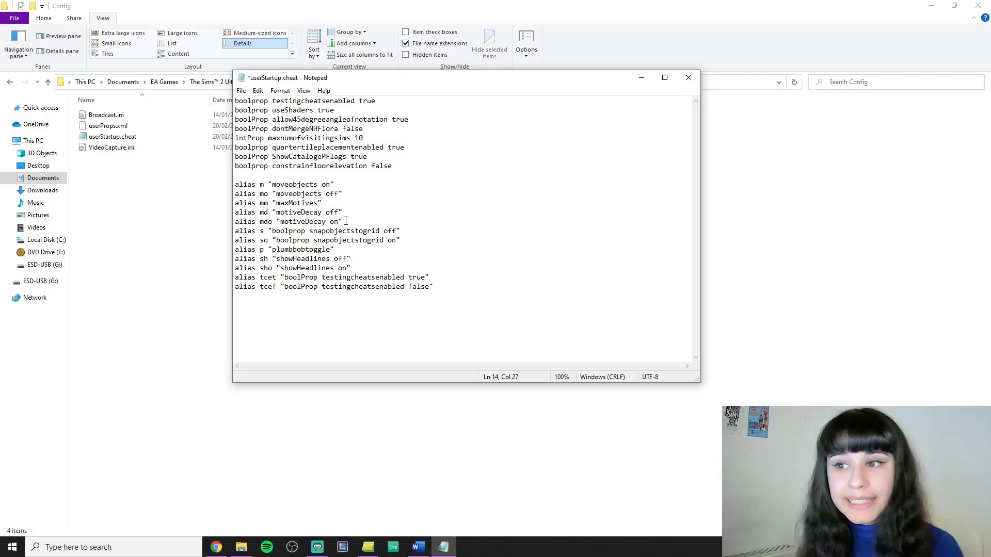
pyautogui.press('Down')
pyautogui.press('End')
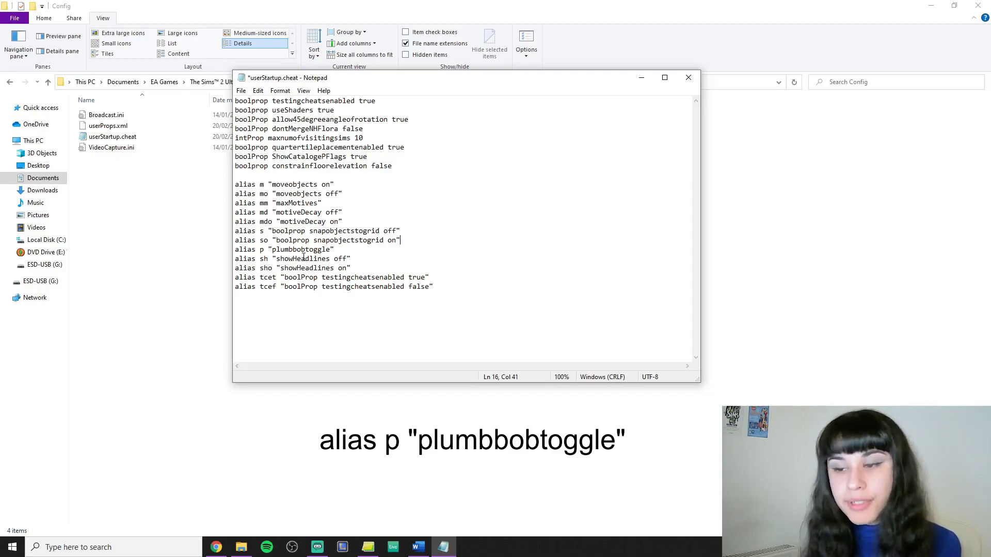
# Move to the end of the alias list and add blank lines below the tcef alias.
pyautogui.click(353, 249)
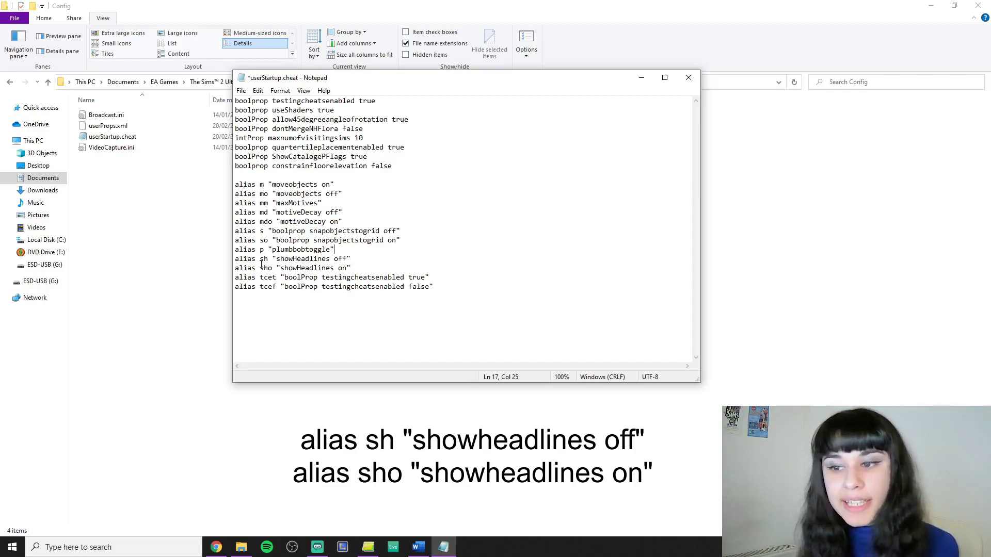
pyautogui.click(450, 280)
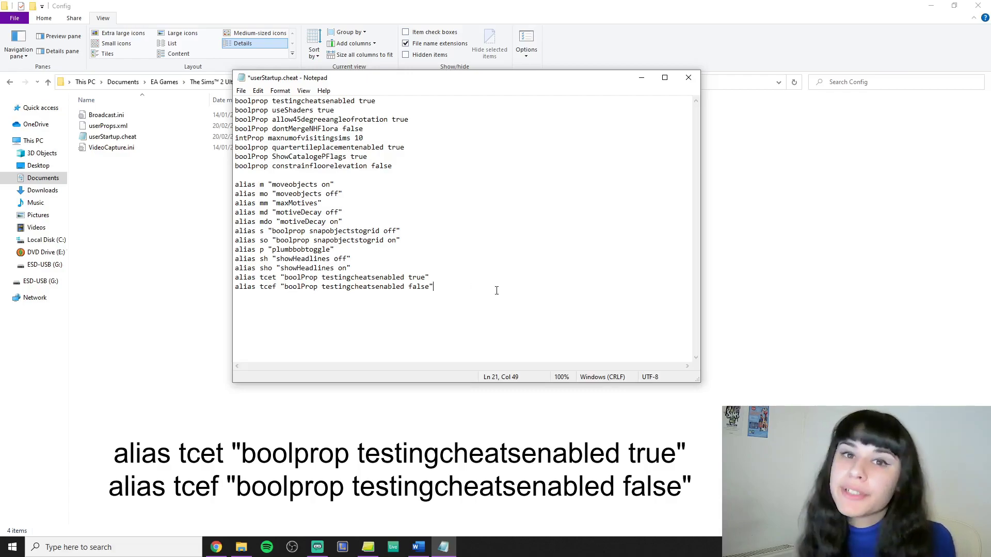
pyautogui.press('Return')
pyautogui.press('Return')
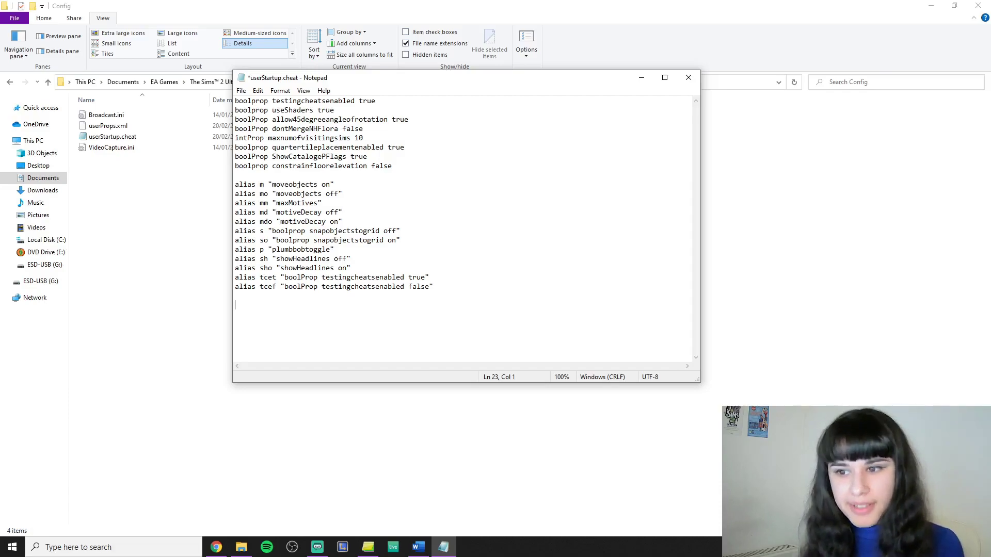
# Type 'bugjartimedecay off' on the new line at the bottom of the file.
pyautogui.write('bug')
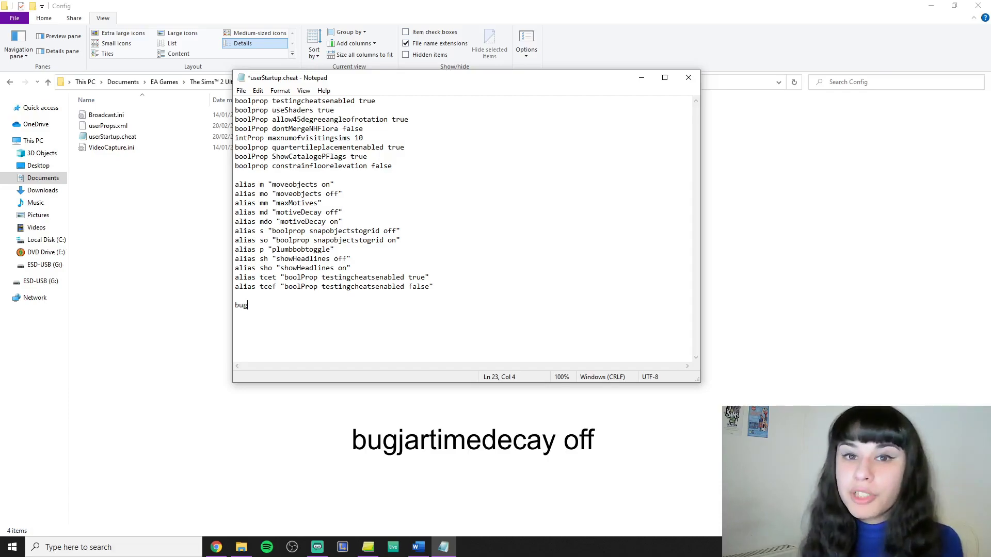
pyautogui.write('jartimed')
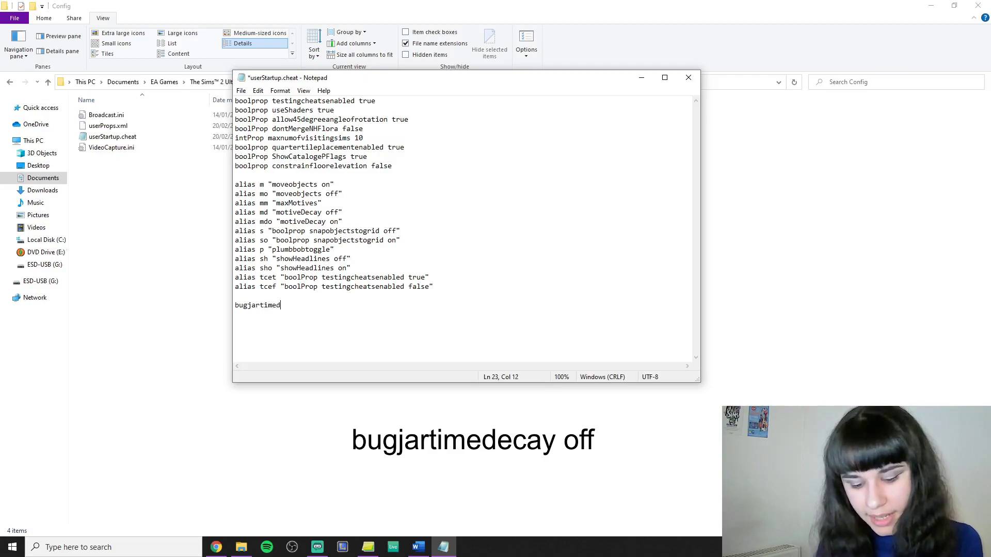
pyautogui.write('ecay off')
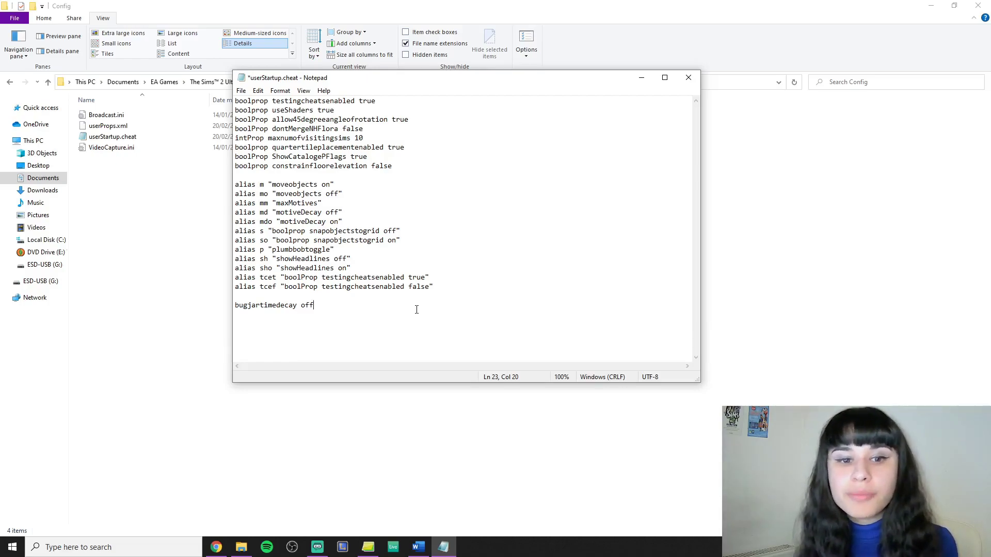
# Save userStartup.cheat with File > Save, then go to the end of the alias showHeadlines line.
pyautogui.click(241, 90)
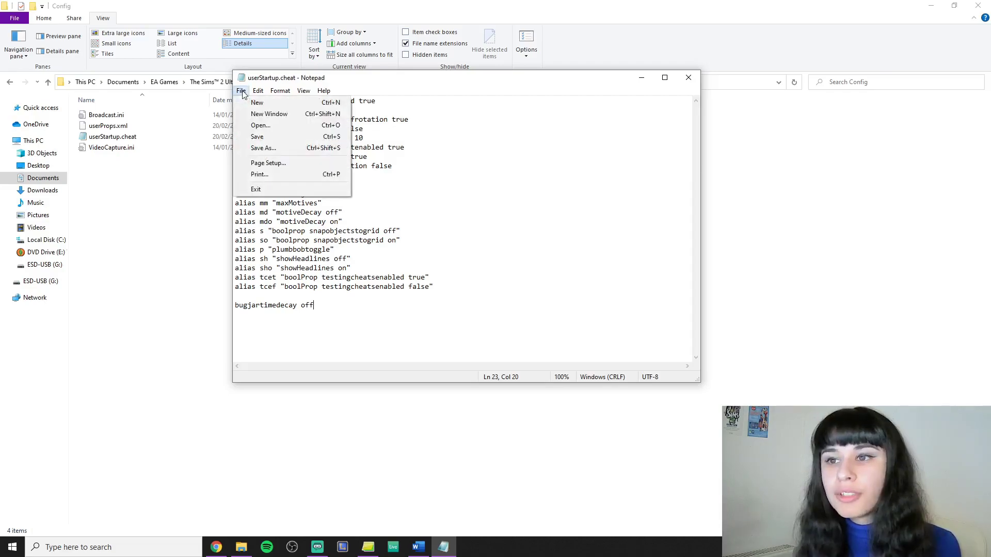
pyautogui.click(280, 137)
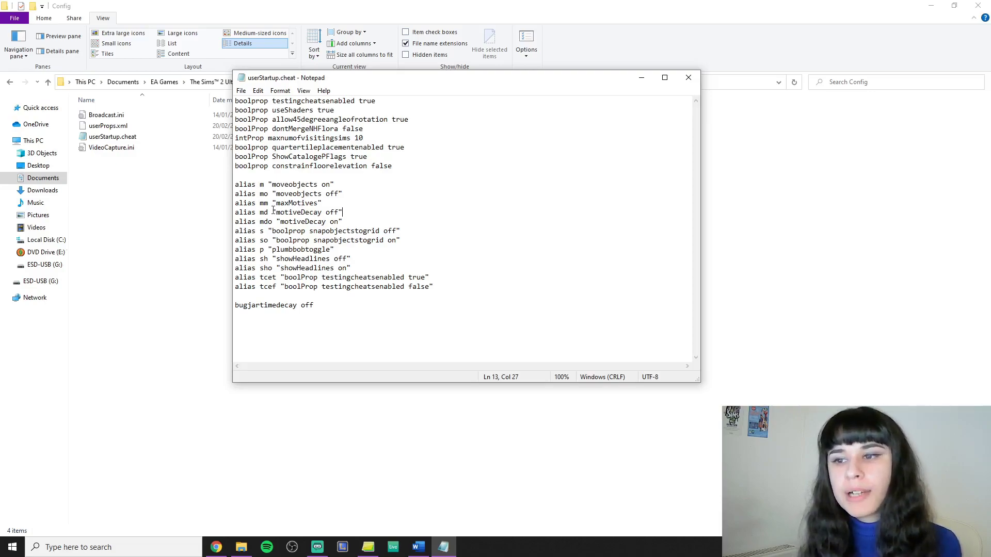
pyautogui.press('Down')
pyautogui.press('Down')
pyautogui.press('Down')
pyautogui.press('Down')
pyautogui.press('Down')
pyautogui.press('End')
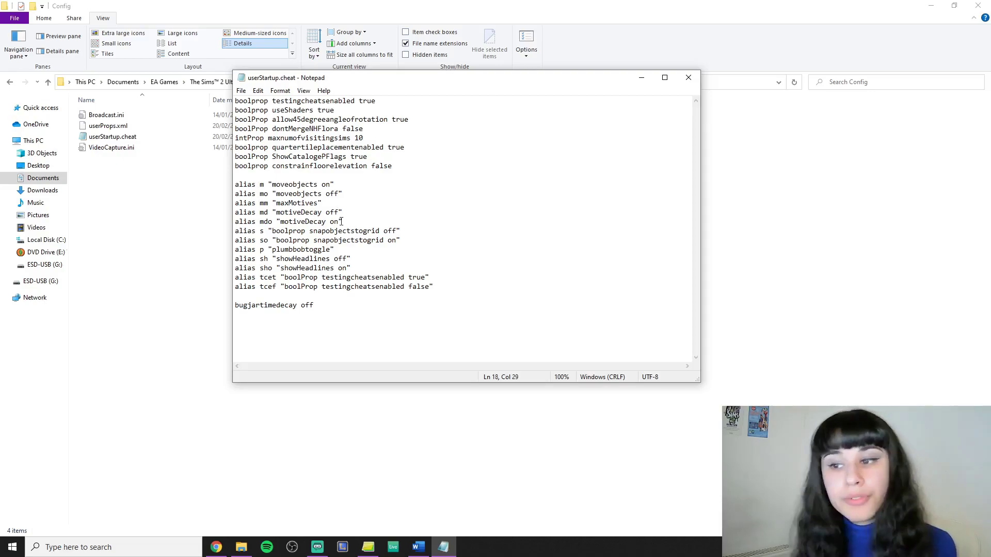
# Restore the accidentally deleted closing quote after motiveDecay on, then review the quartertileplacementenabled line.
pyautogui.press('BackSpace')
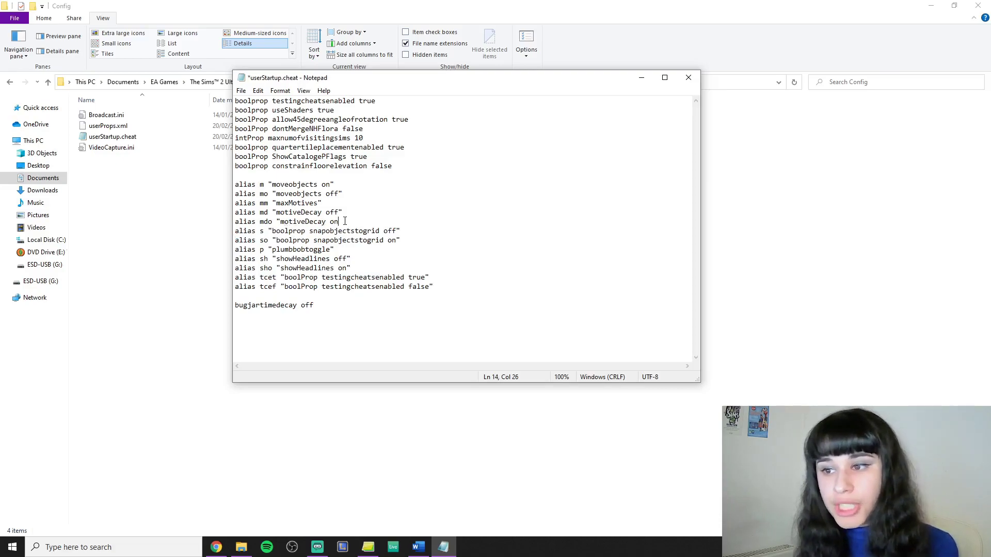
pyautogui.moveTo(236, 231); pyautogui.dragTo(408, 311)
pyautogui.hotkey('ctrl', 'z')
pyautogui.click(435, 307)
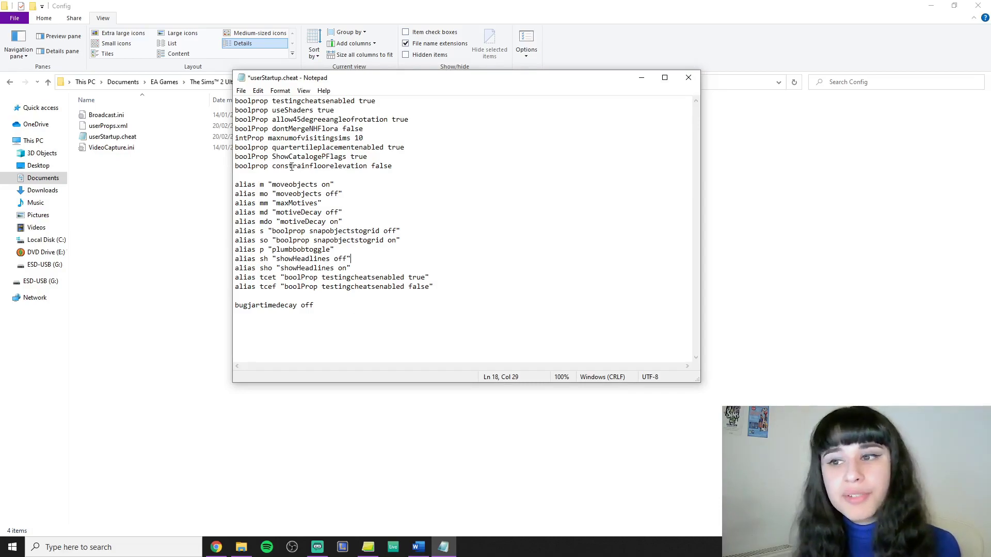
pyautogui.moveTo(235, 147); pyautogui.dragTo(410, 149)
pyautogui.click(410, 149)
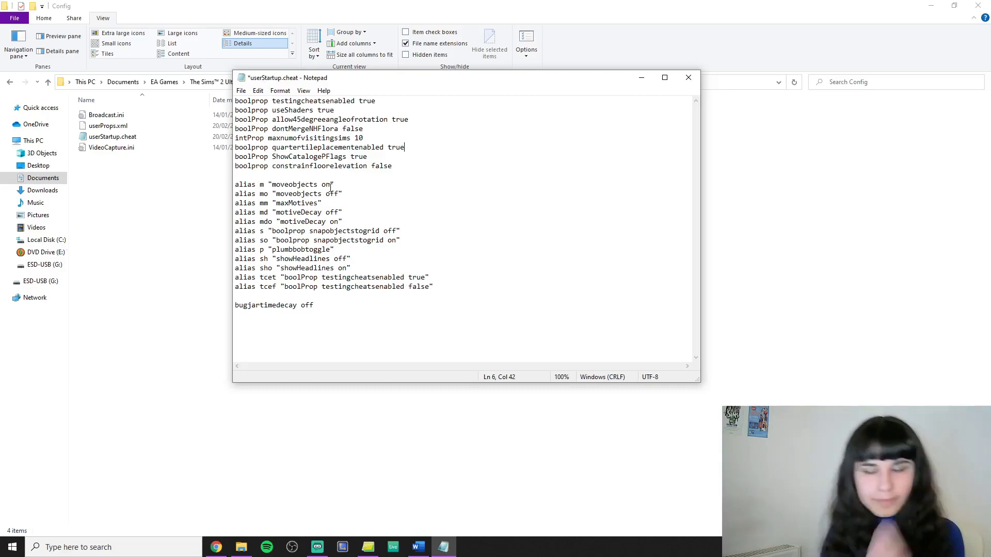
# Review the dontMergeNHFlora, alias shortcut and moveobjects off lines, then save userStartup.cheat.
pyautogui.hotkey('ctrl', 'End')
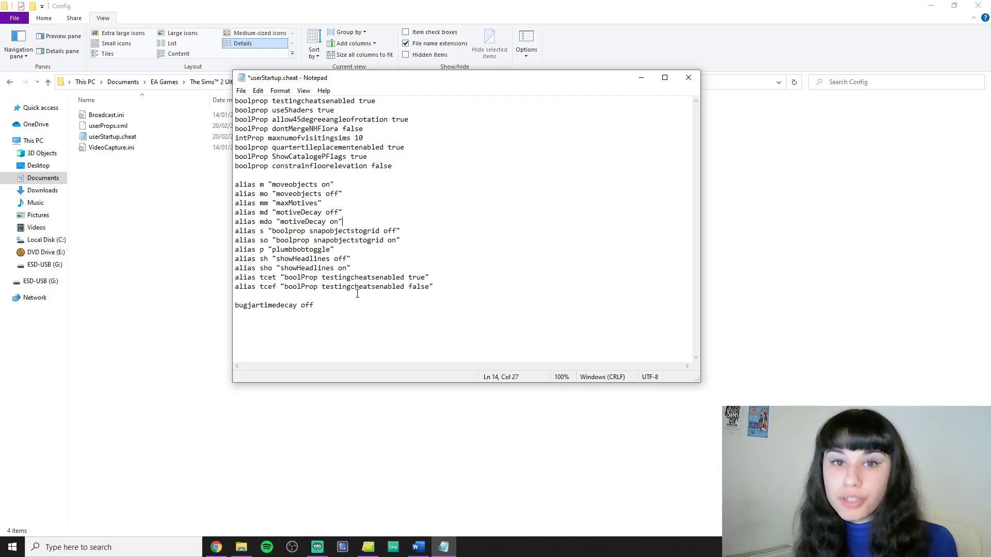
pyautogui.moveTo(365, 129); pyautogui.dragTo(402, 168)
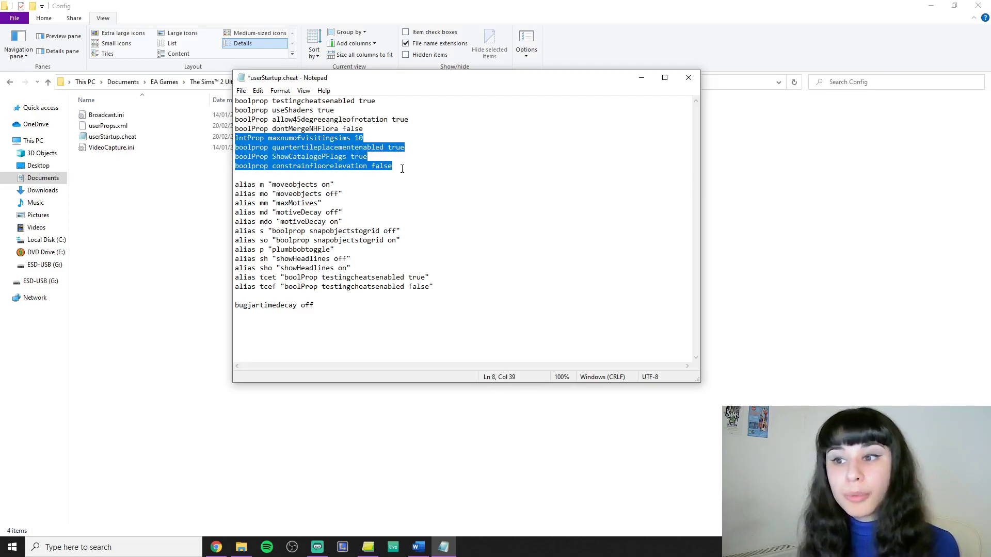
pyautogui.click(338, 176)
pyautogui.moveTo(235, 184); pyautogui.dragTo(433, 288)
pyautogui.click(277, 191)
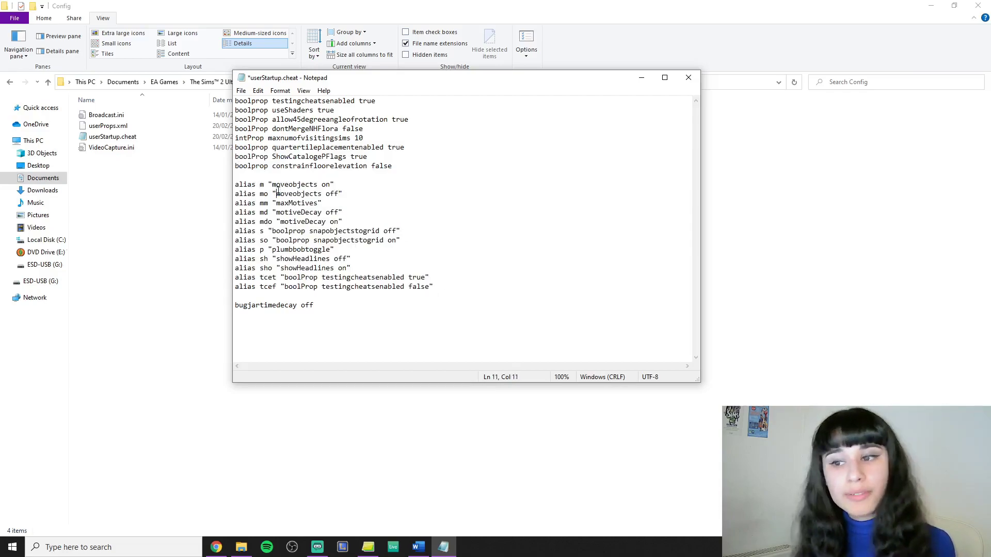
pyautogui.moveTo(277, 193); pyautogui.dragTo(339, 195)
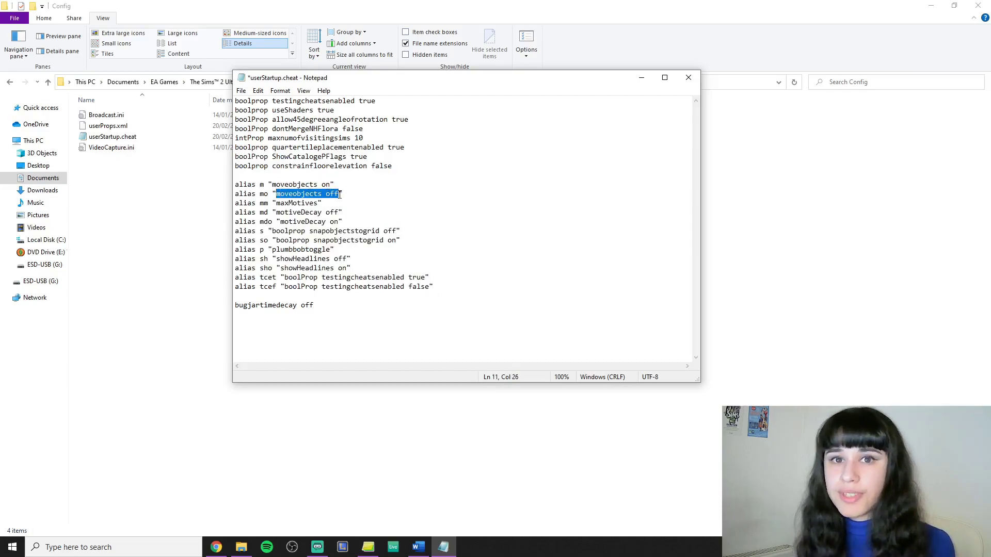
pyautogui.click(439, 287)
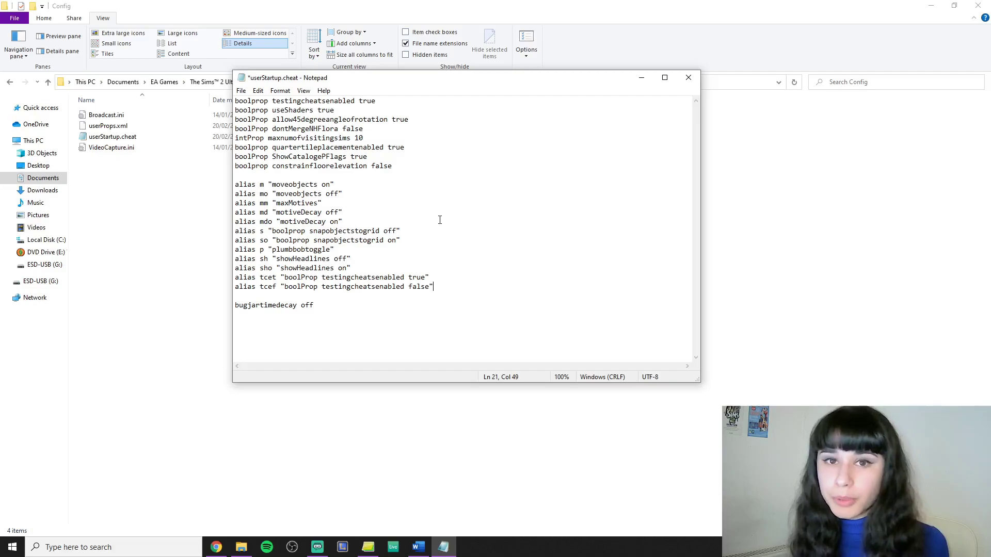
pyautogui.click(241, 91)
pyautogui.click(273, 137)
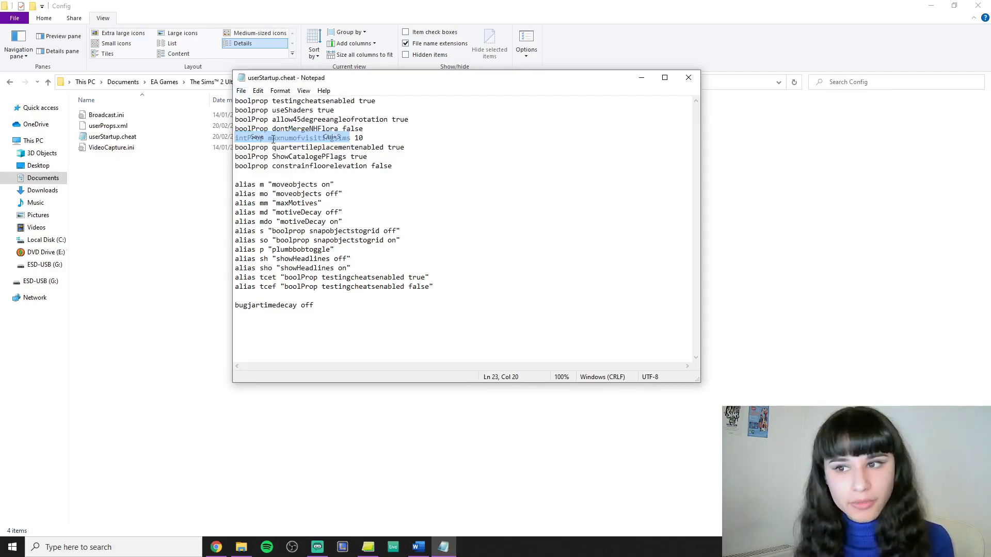